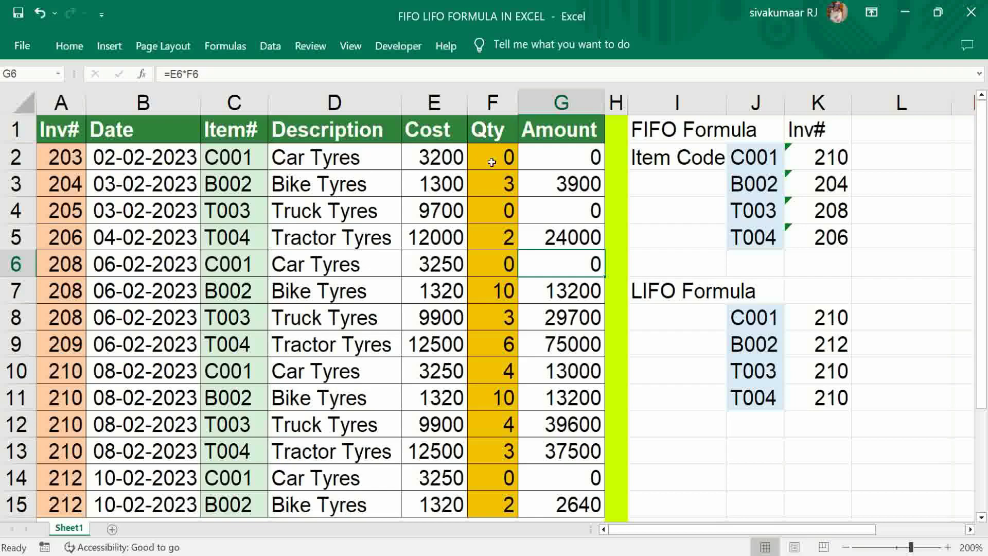
Review the invoice numbers, the LIFO Formula heading and the FIFO array formula in K2
click(55, 158)
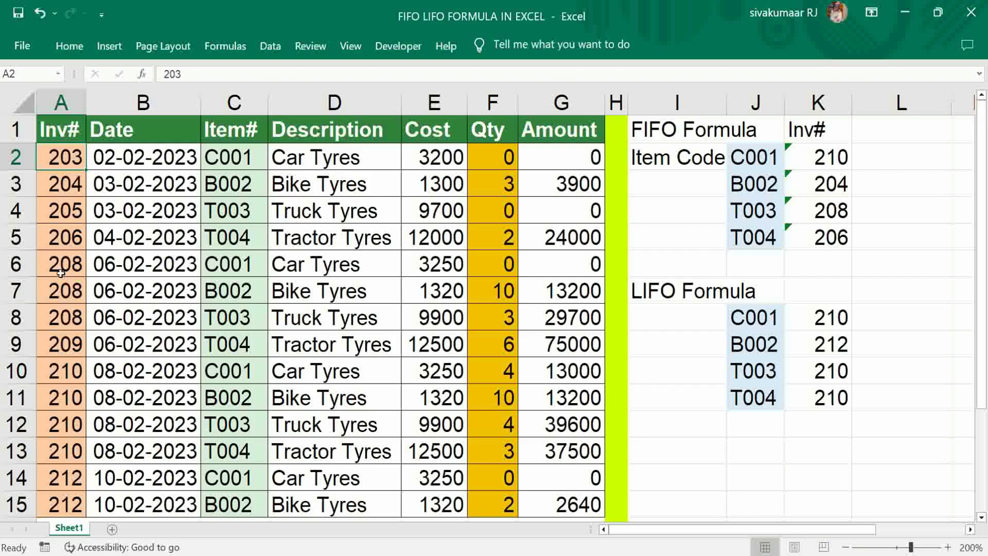
click(674, 291)
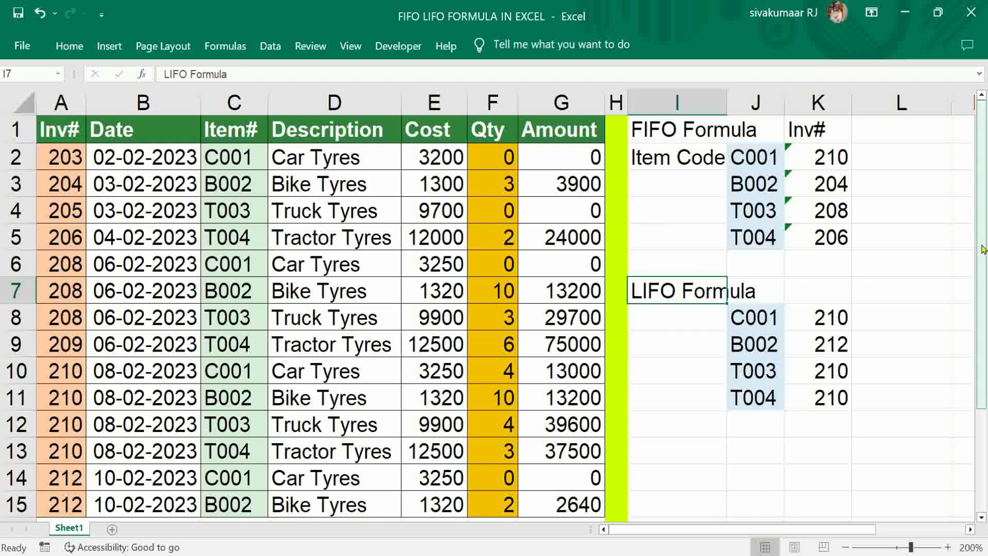
drag(982, 248, 982, 332)
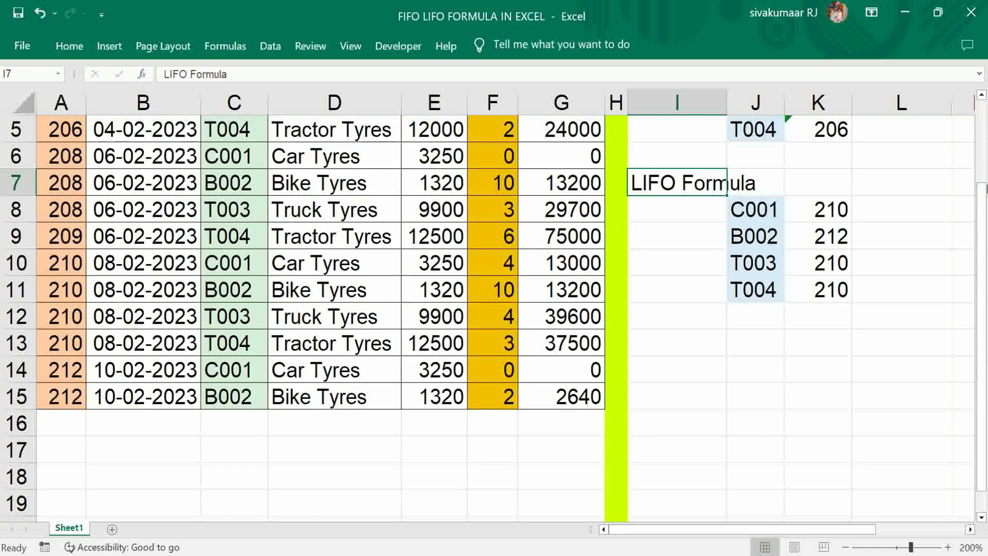
click(983, 135)
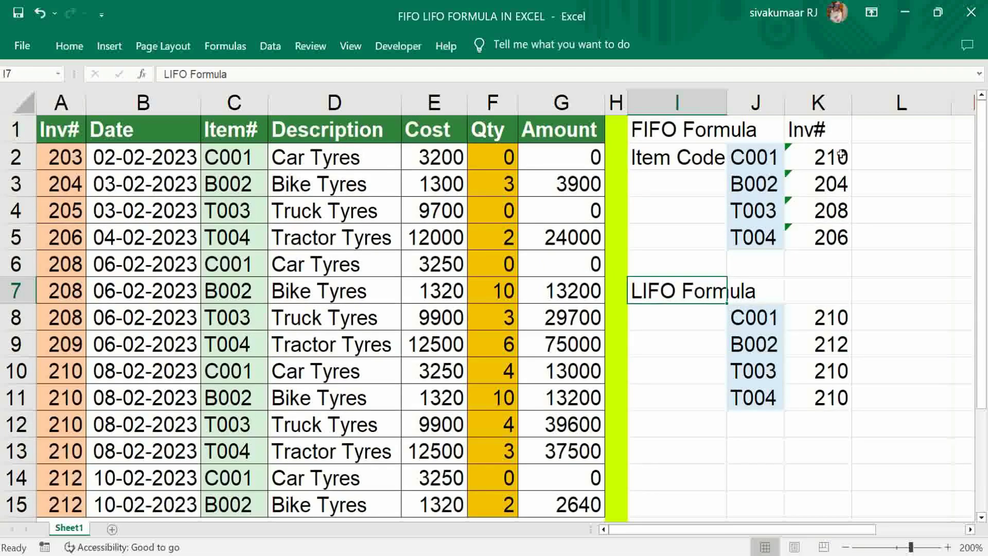
click(837, 153)
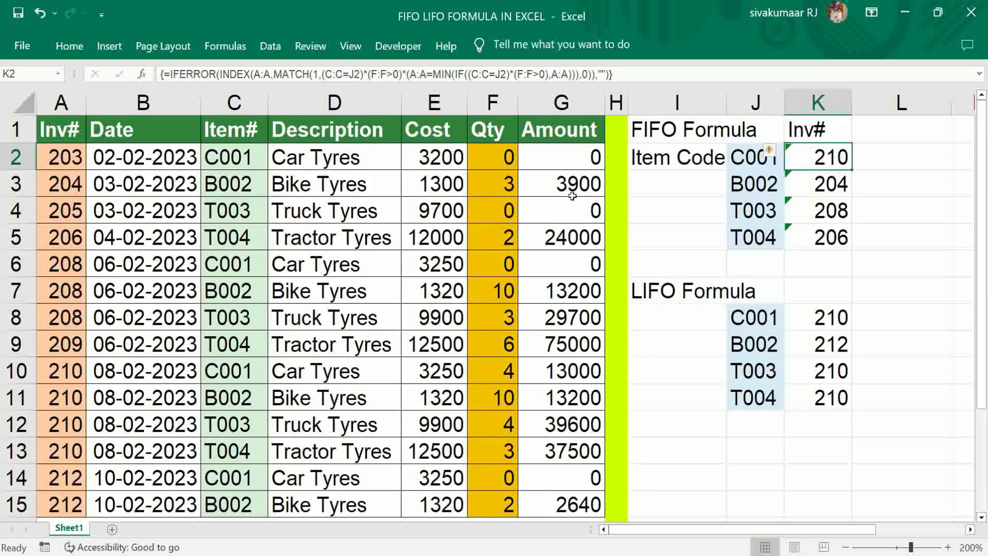
Try quantity 2 in F2, check K2's FIFO result, then reset F2 to 0
click(497, 154)
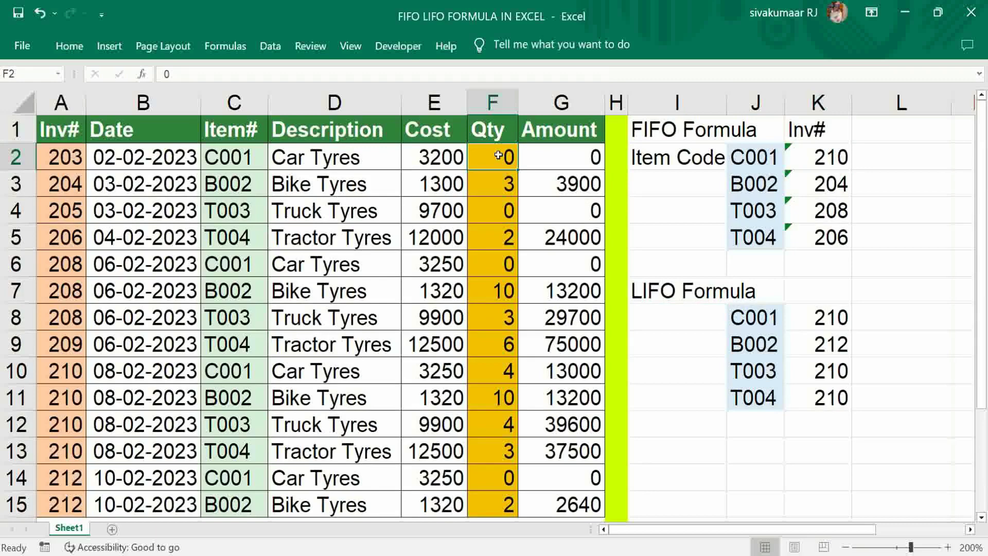
text(2)
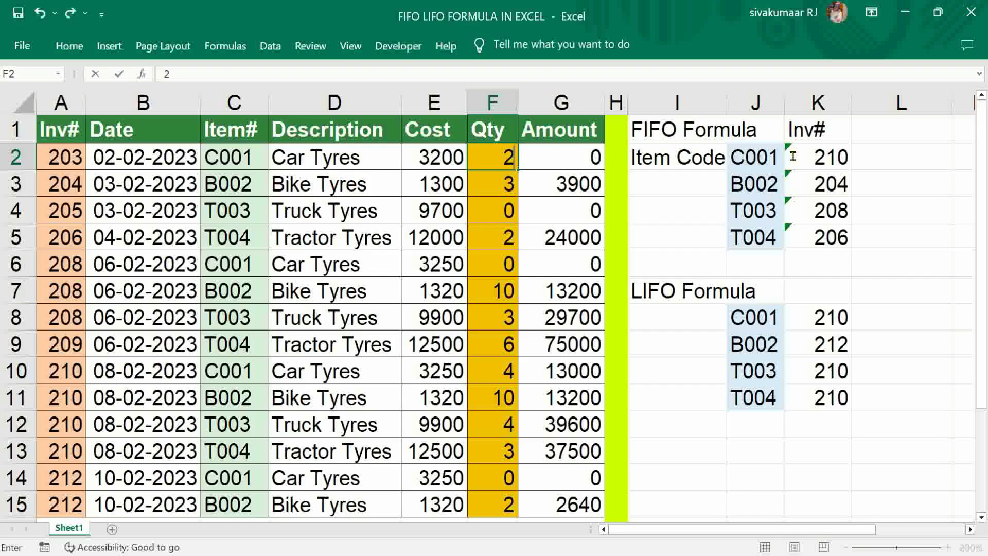
key(Tab)
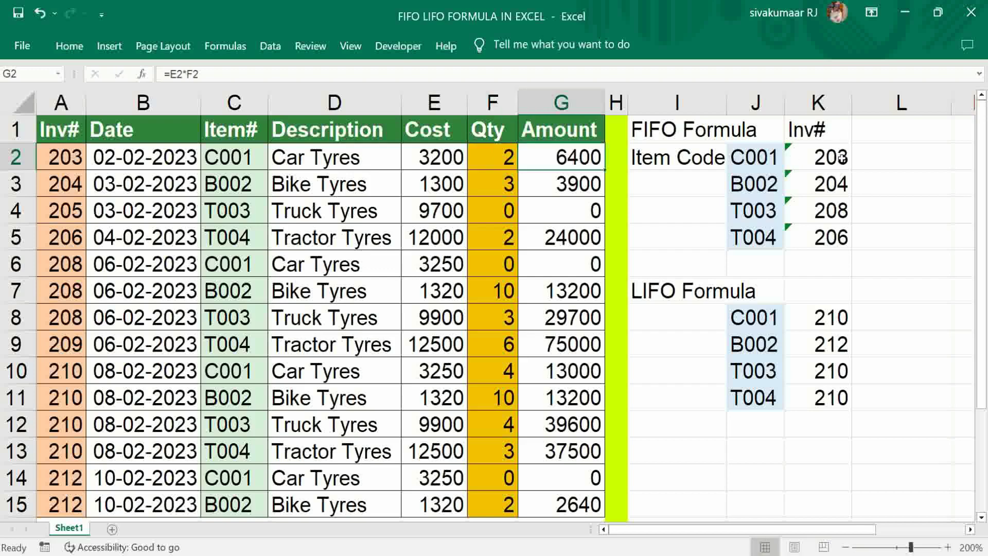
click(793, 157)
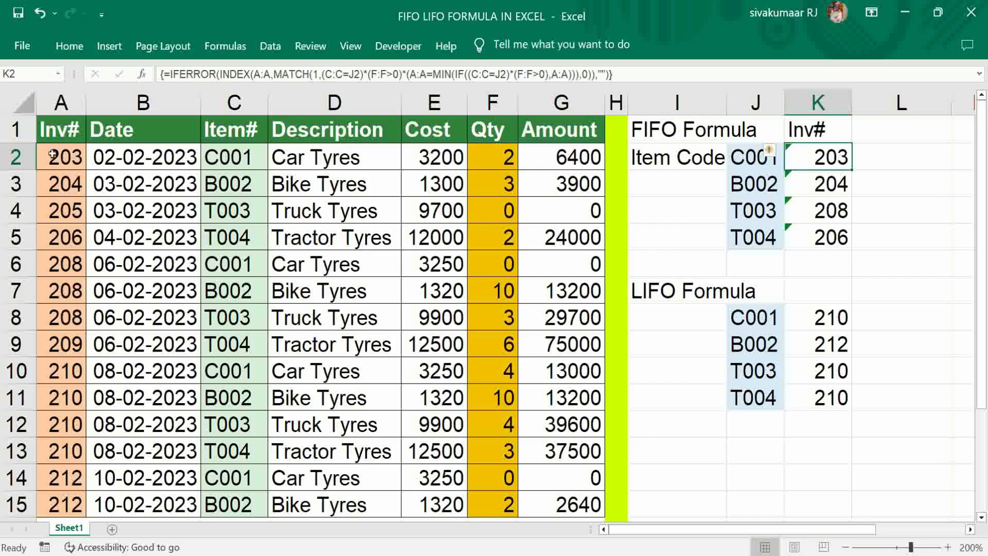
click(481, 157)
text(0)
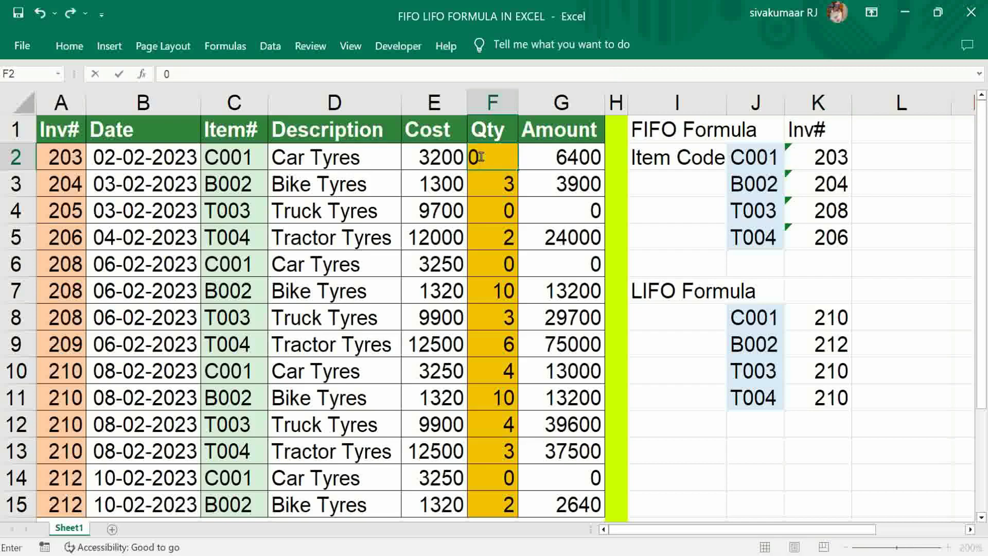
key(Tab)
key(Tab)
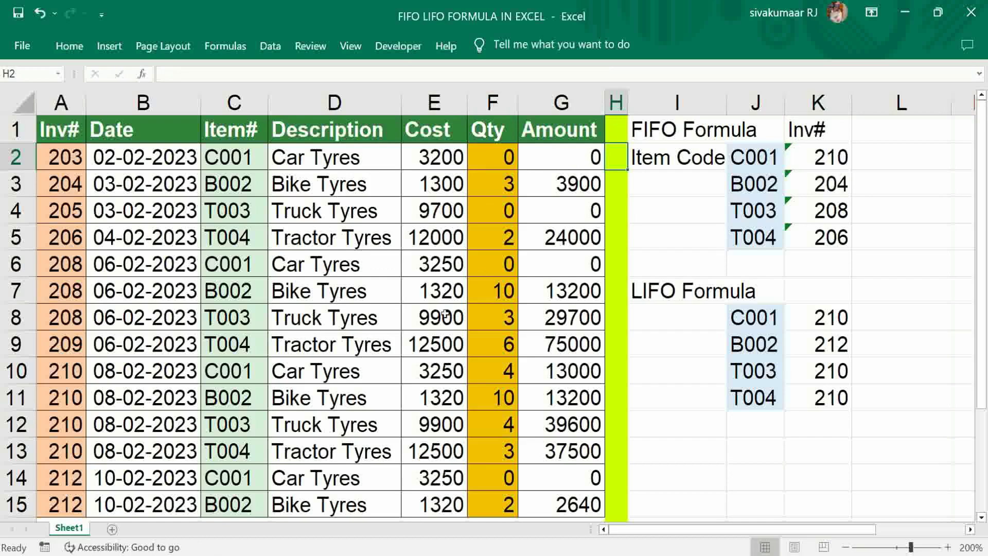
Try quantity 3 in F6 to see the results recalculate, then reset F6 to 0
click(500, 268)
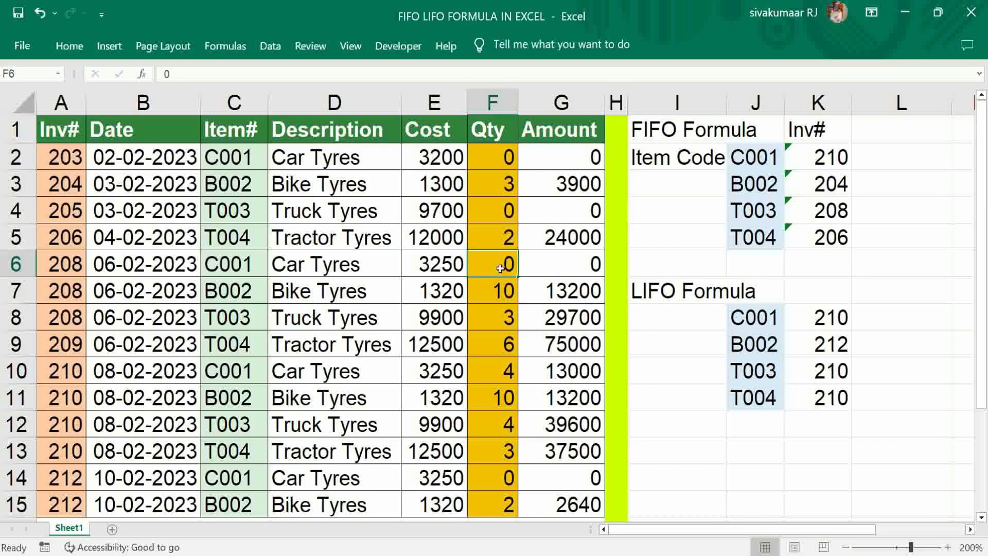
text(3)
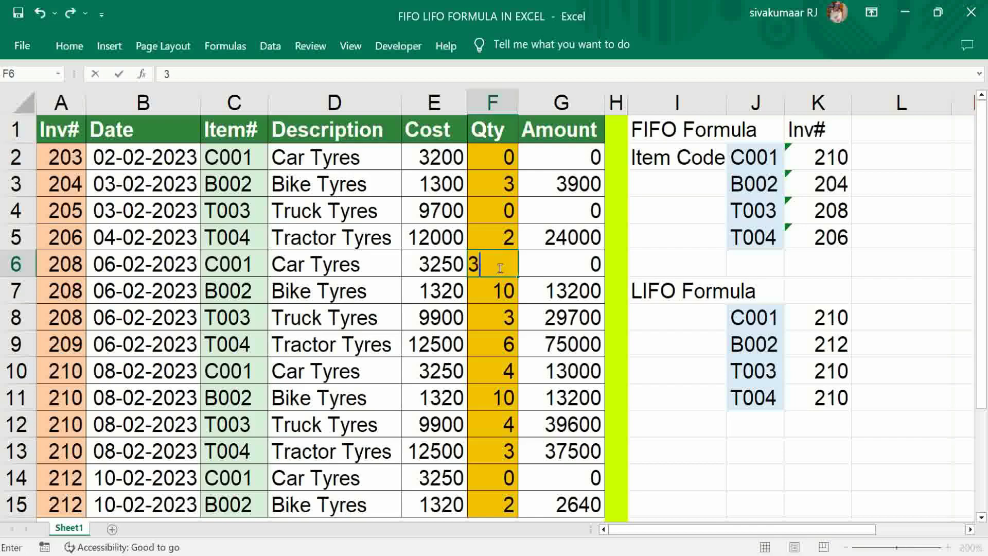
key(ctrl+Return)
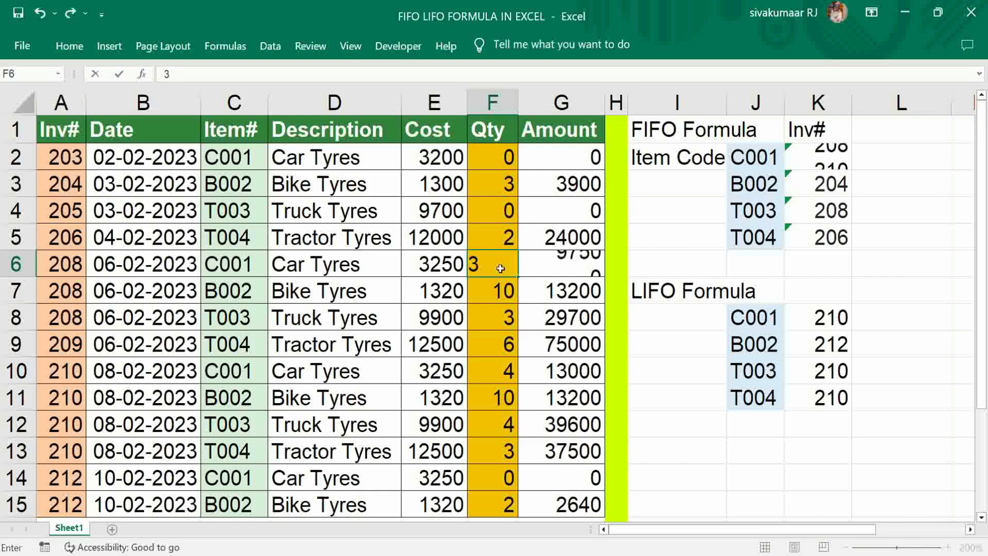
key(Right)
key(Right)
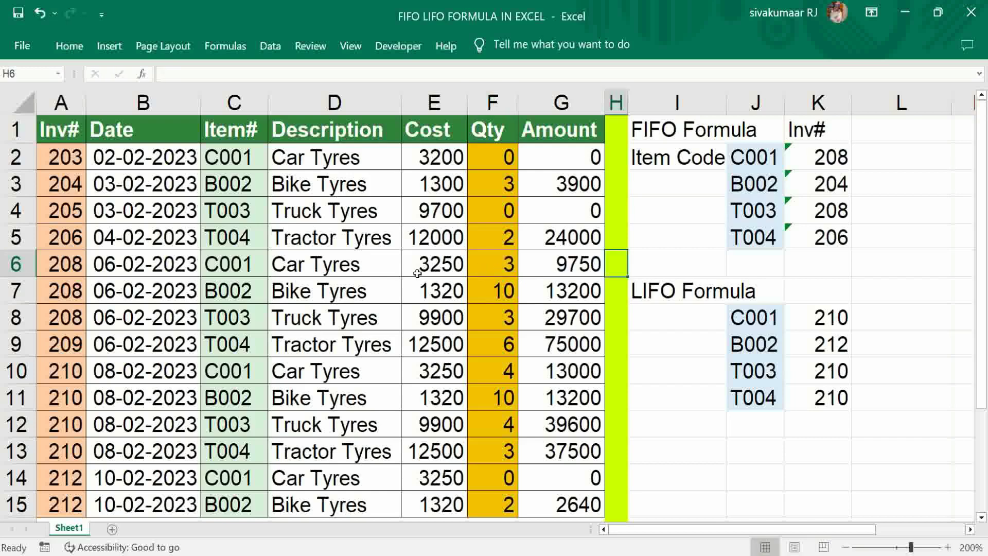
click(501, 260)
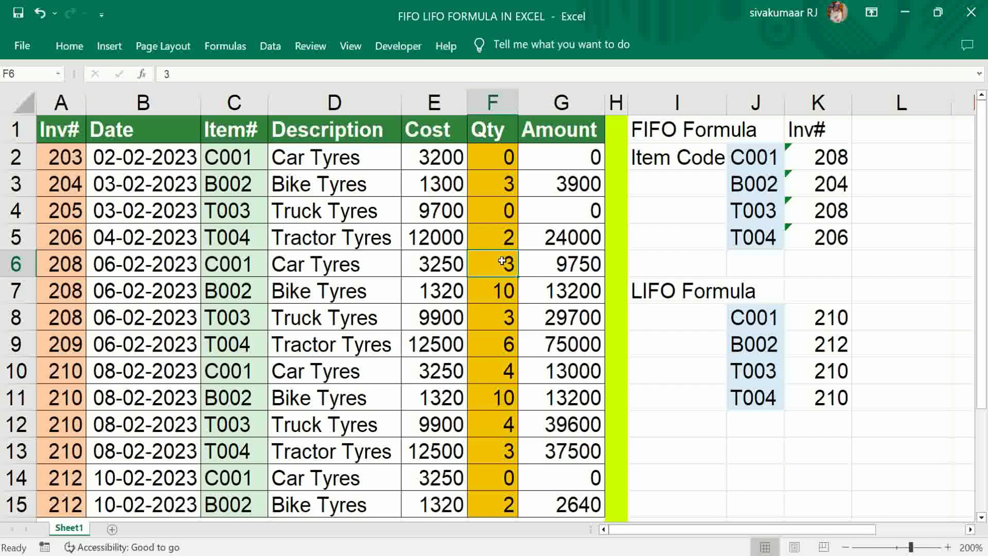
text(0)
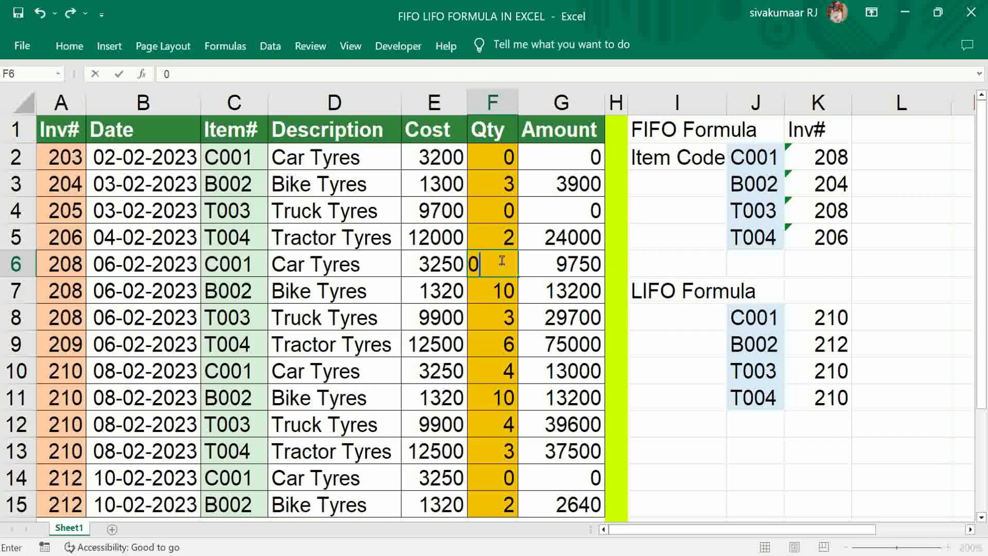
key(Tab)
key(Tab)
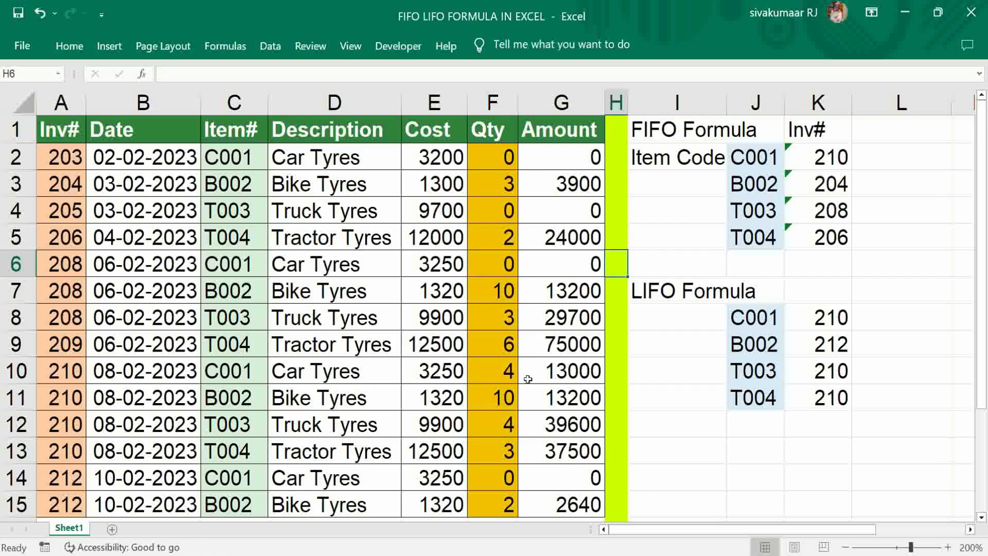
Replace the C001 quantity 0 in F10 with 3
click(500, 376)
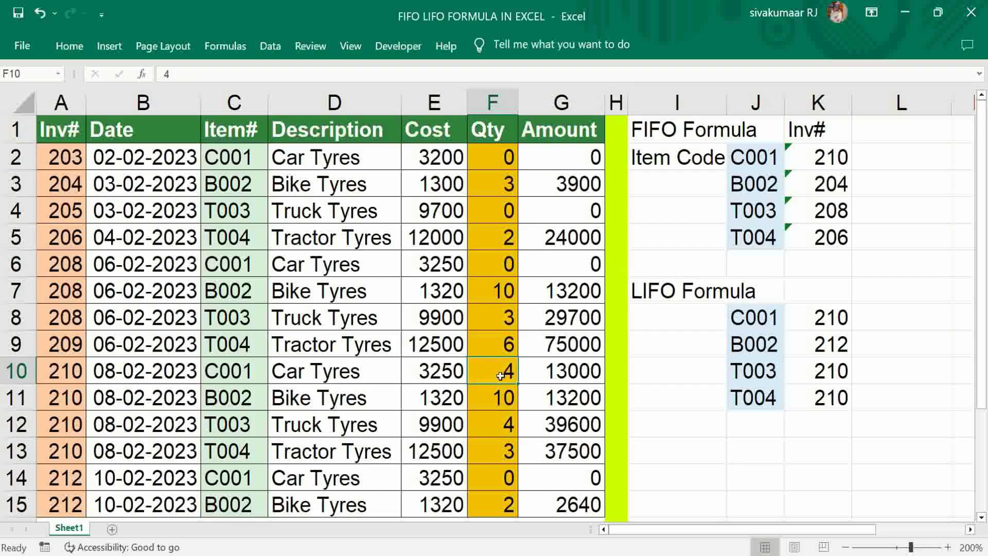
text(0)
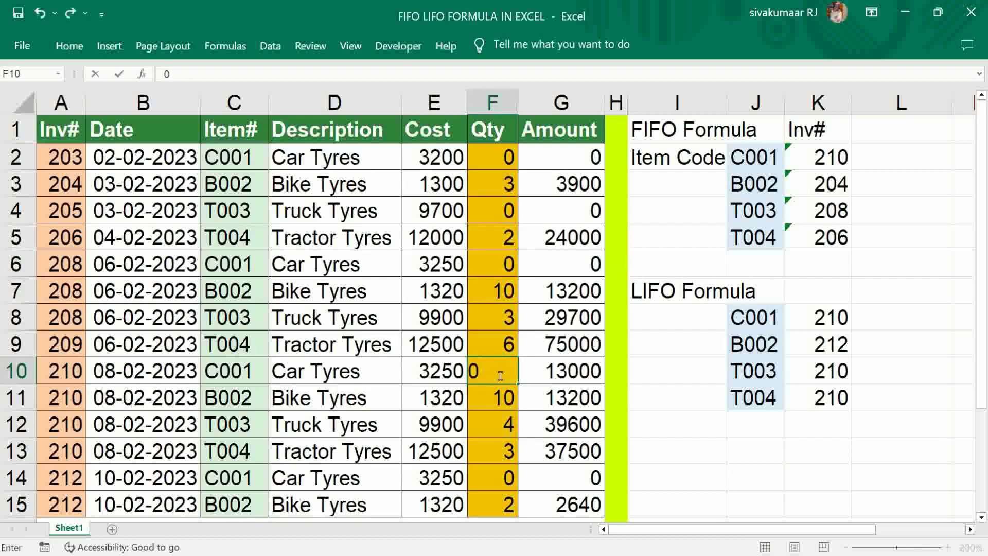
key(Tab)
key(Tab)
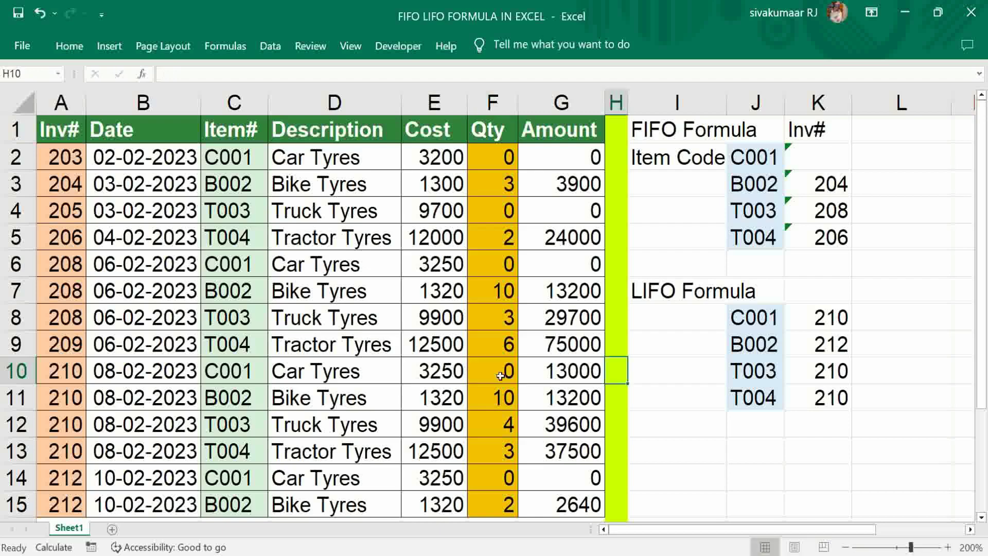
click(500, 376)
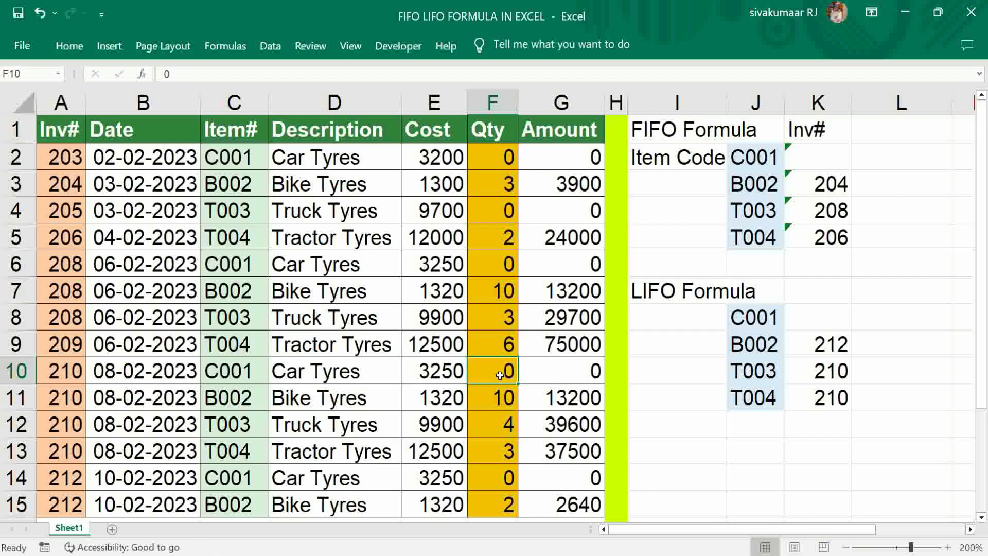
double_click(500, 375)
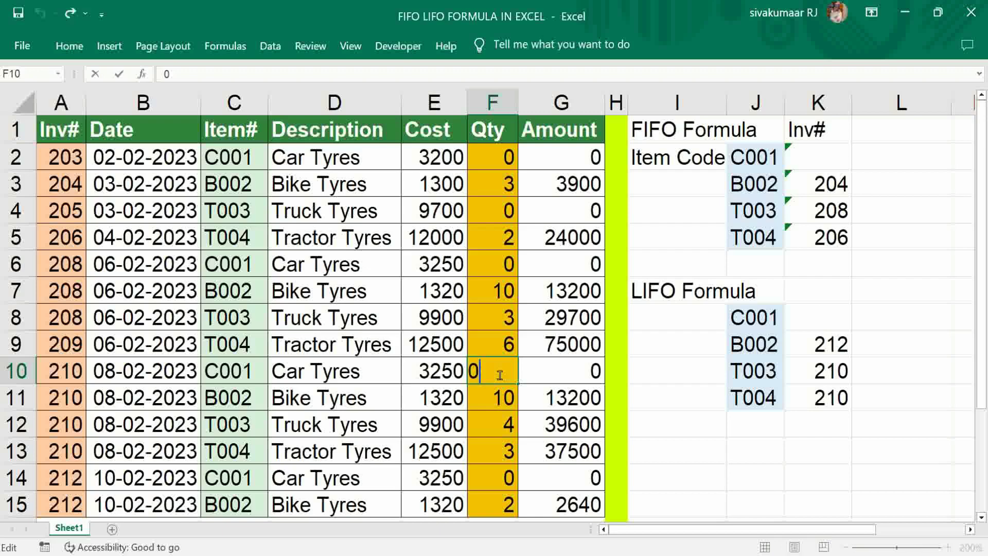
key(BackSpace)
text(3)
key(Tab)
key(Tab)
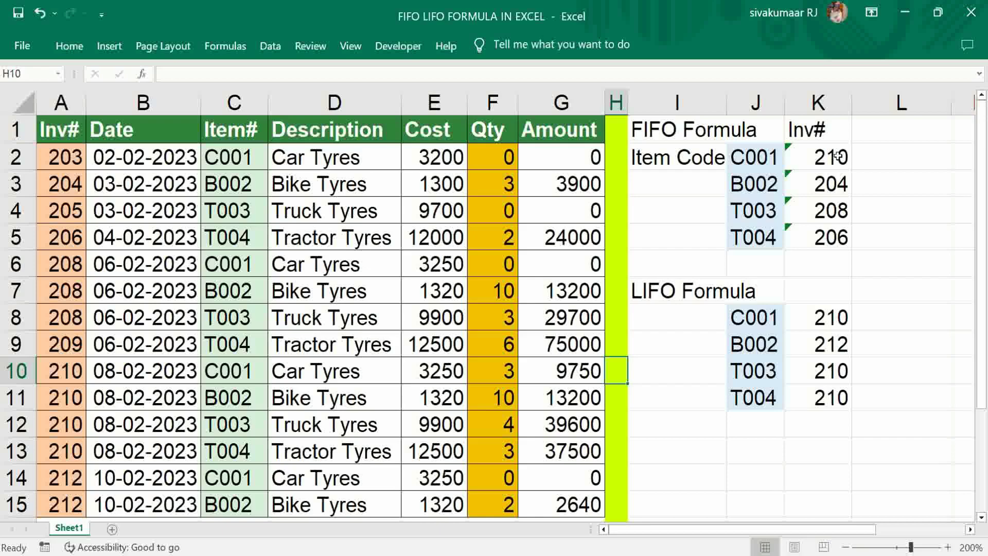
Clear the FIFO results in K2:K5 and start K2 with =IFERROR(INDEX(A2:A15
click(838, 156)
key(ctrl+shift+Down)
key(Delete)
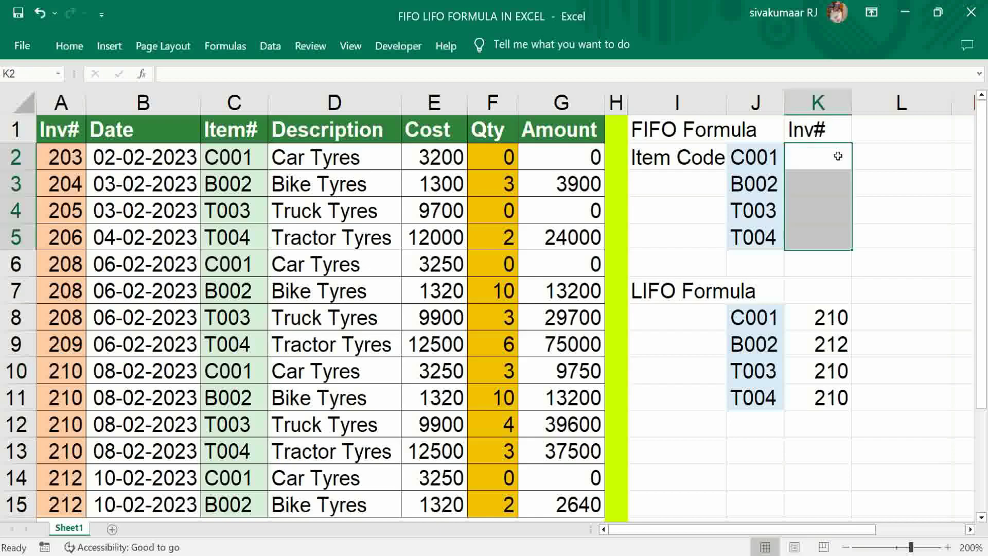
click(837, 156)
text(=)
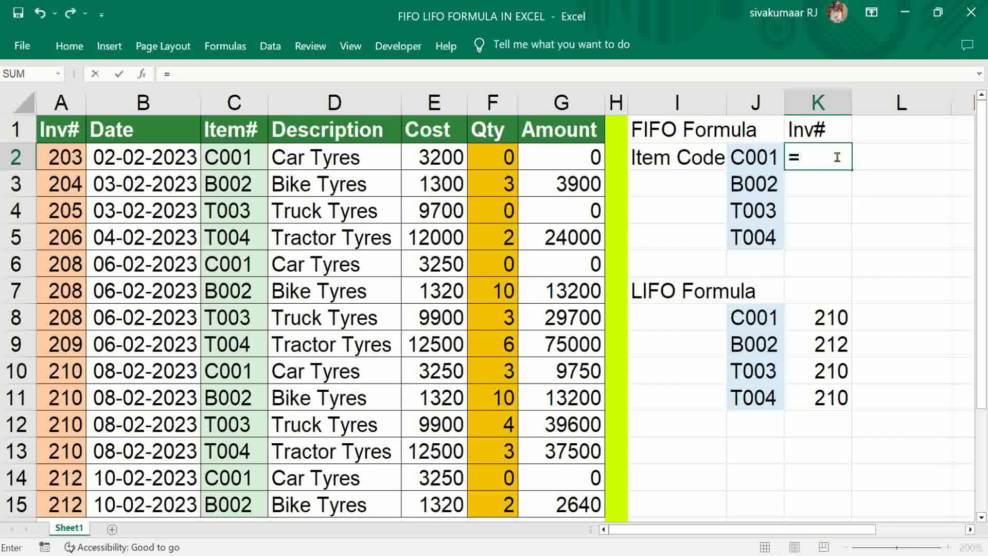
key(Caps_Lock)
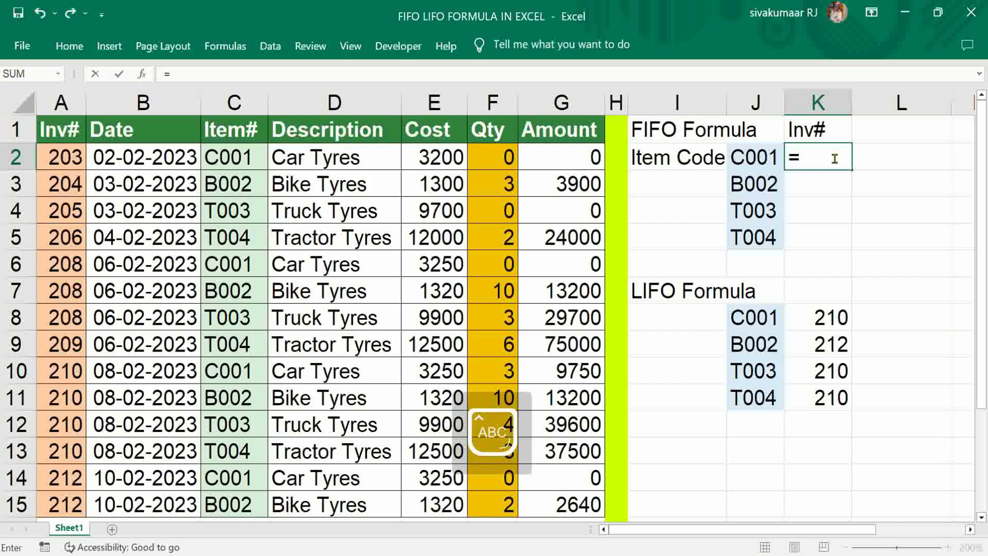
text(IFERROR)
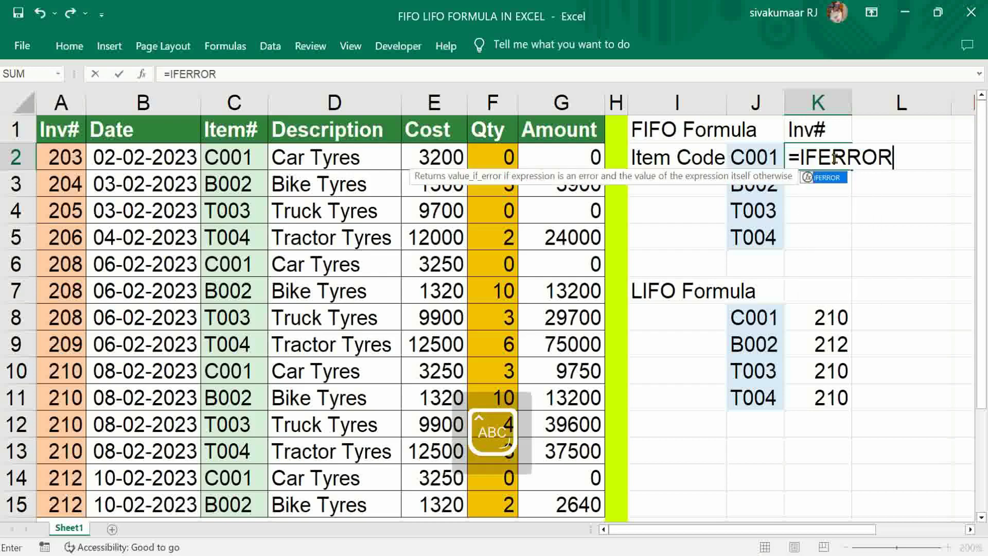
text(()
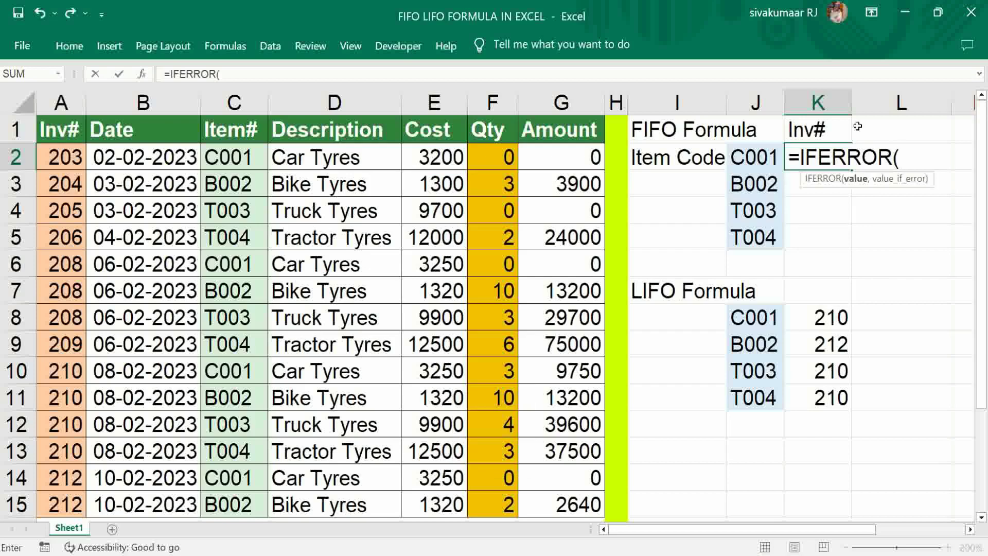
text(INDEX()
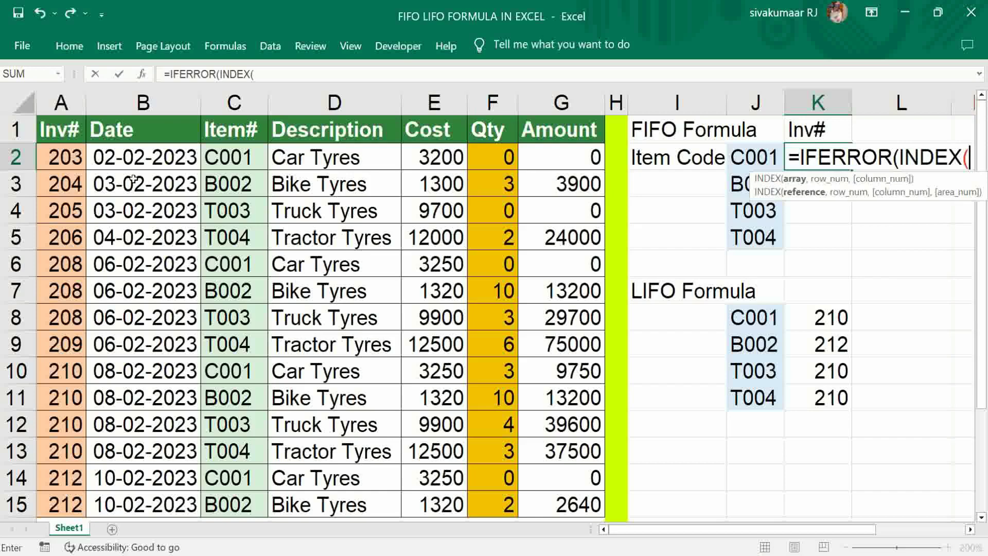
click(74, 158)
drag(73, 158, 67, 504)
Add MATCH(1,(C2:C15=J2)*(F2:F15>0)*( to the K2 formula
text(,)
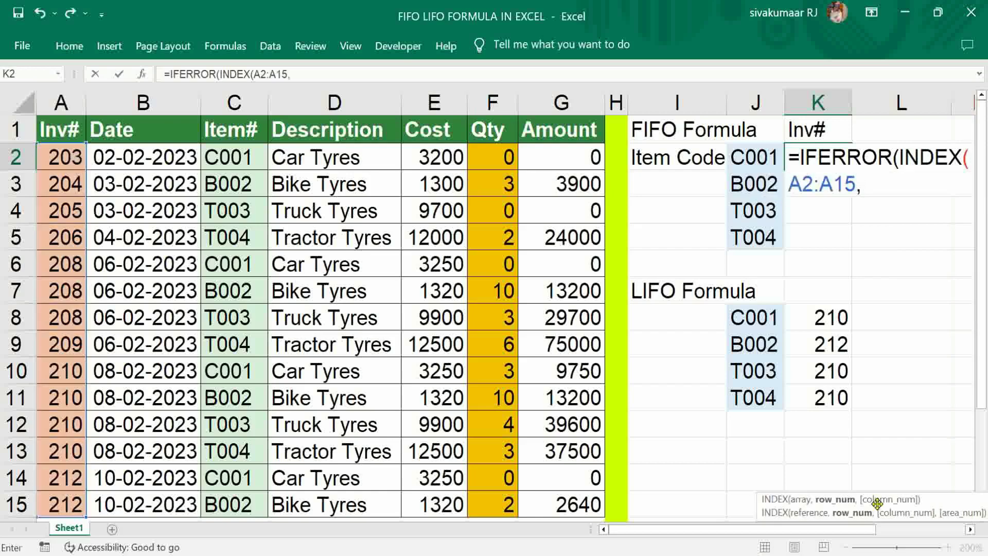
text(MATCH()
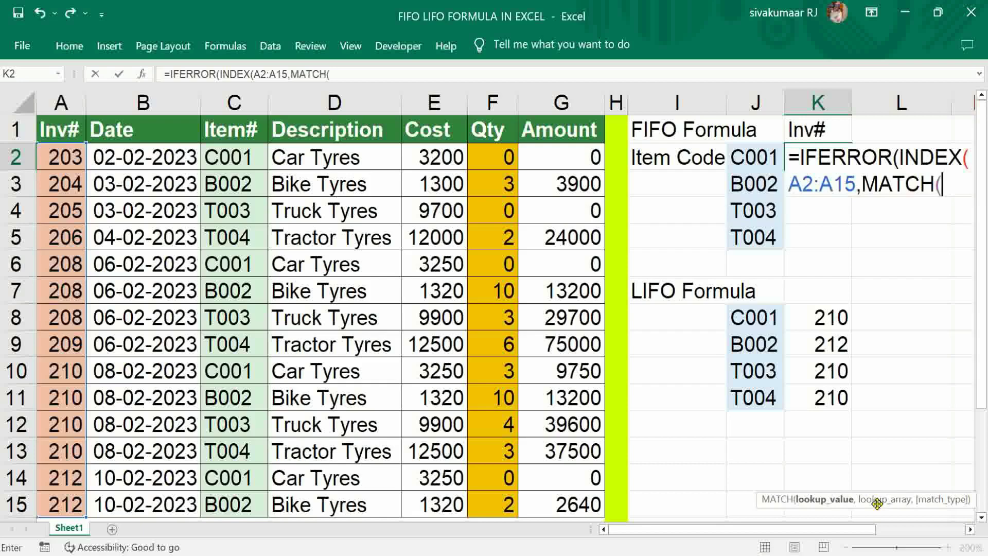
text(1,)
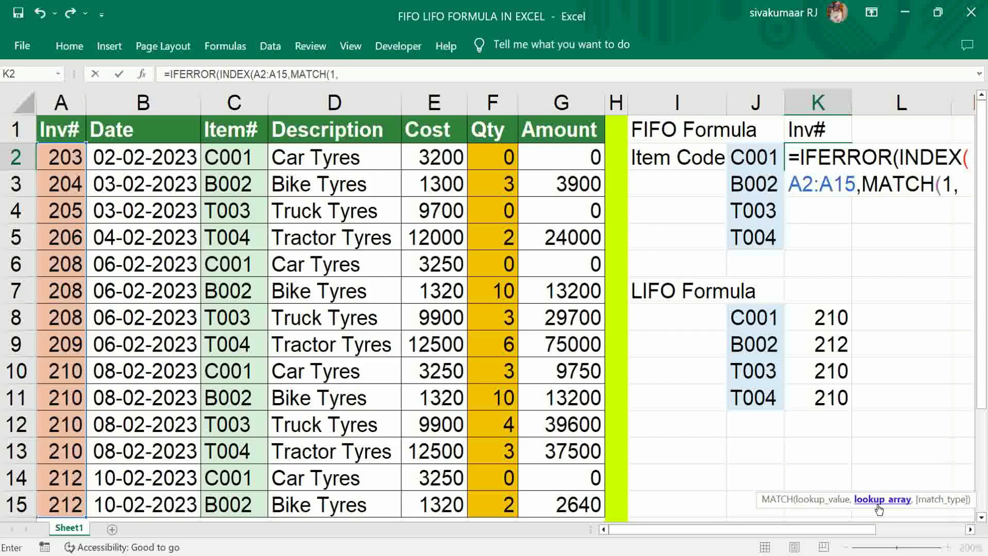
text(()
click(219, 157)
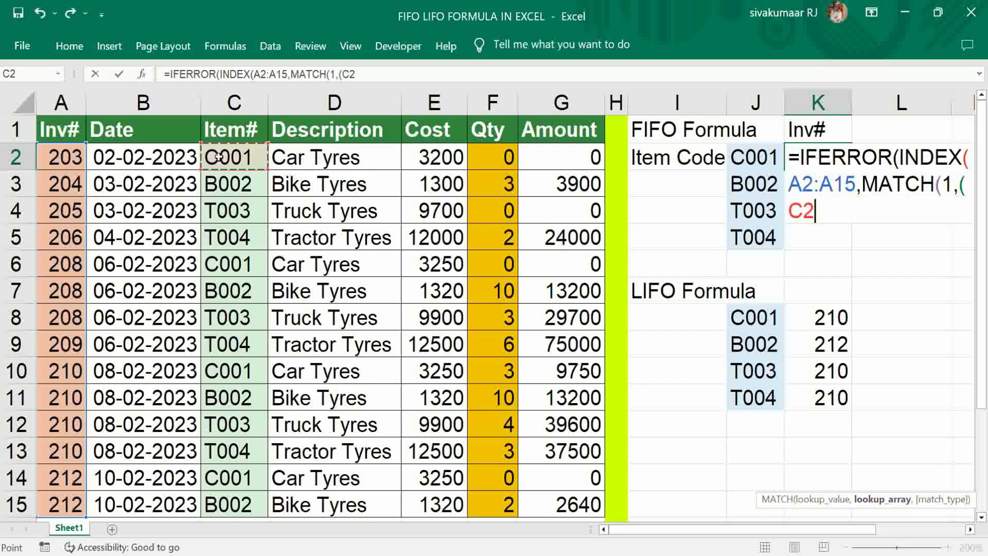
drag(218, 157, 234, 507)
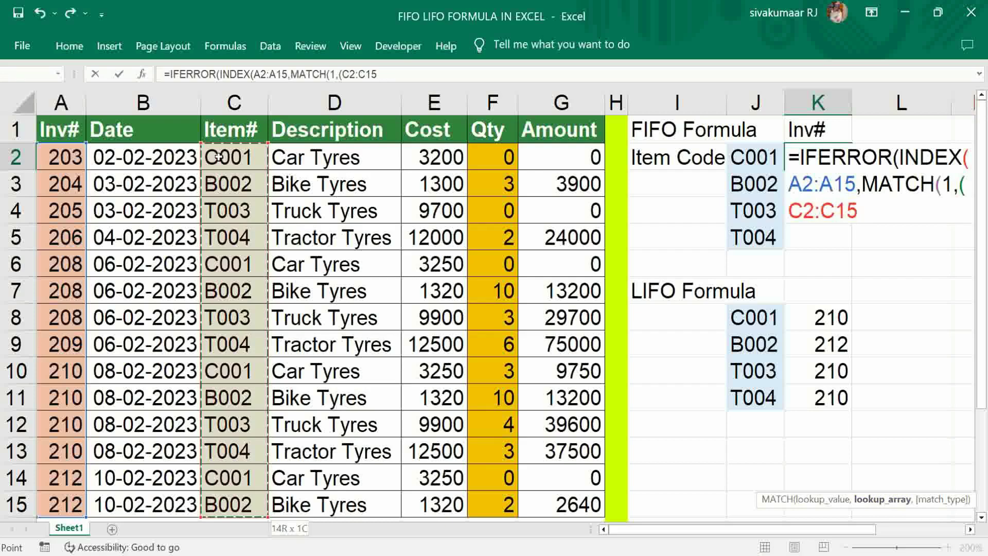
text(=)
click(753, 153)
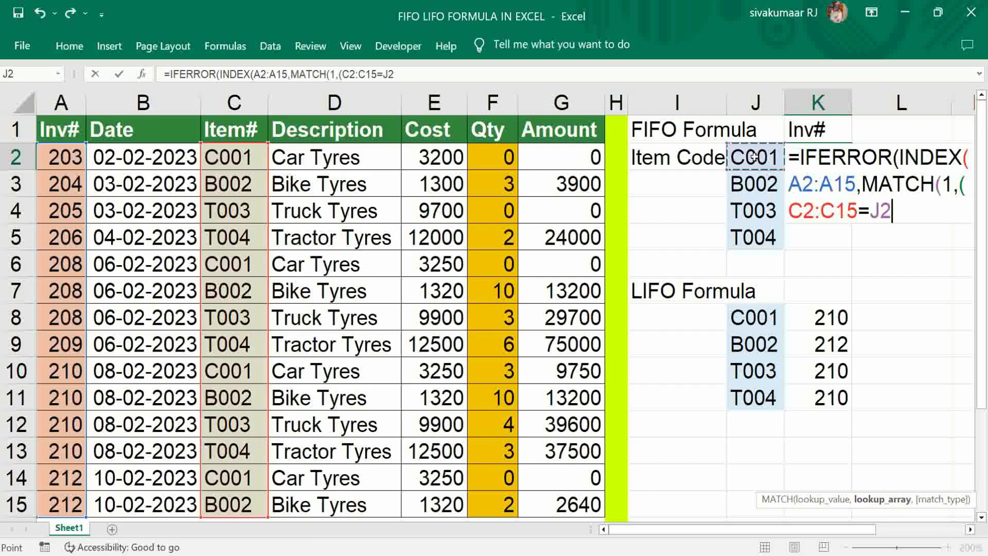
text())
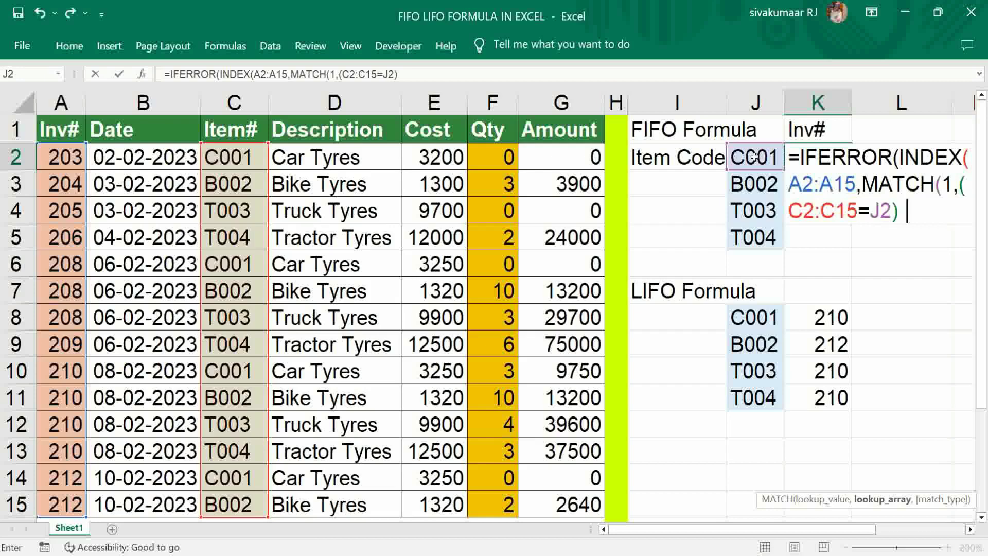
text(*()
click(488, 155)
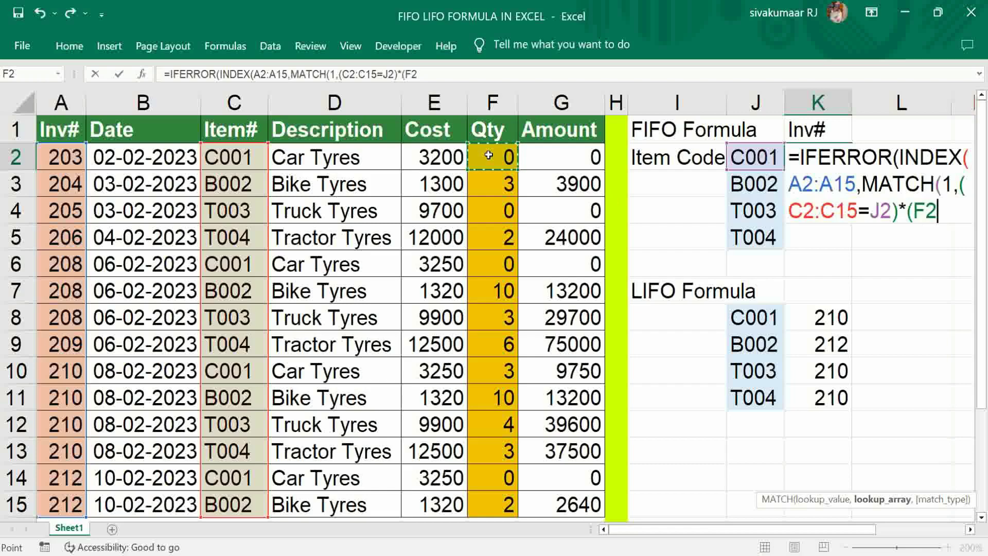
key(ctrl+shift+Down)
text(>0))
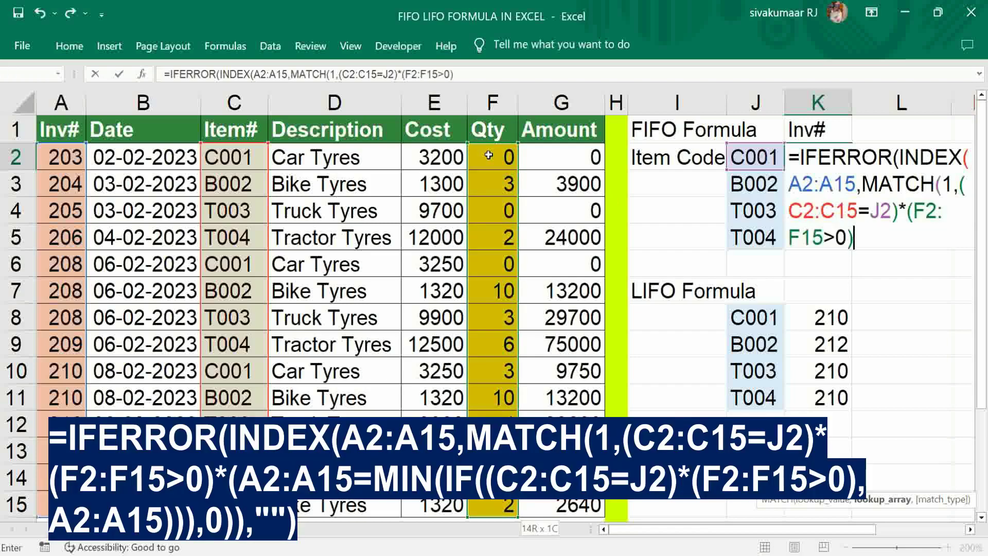
text(*()
Add the comparison A2:A15=MIN(IF(( to the K2 formula
click(59, 158)
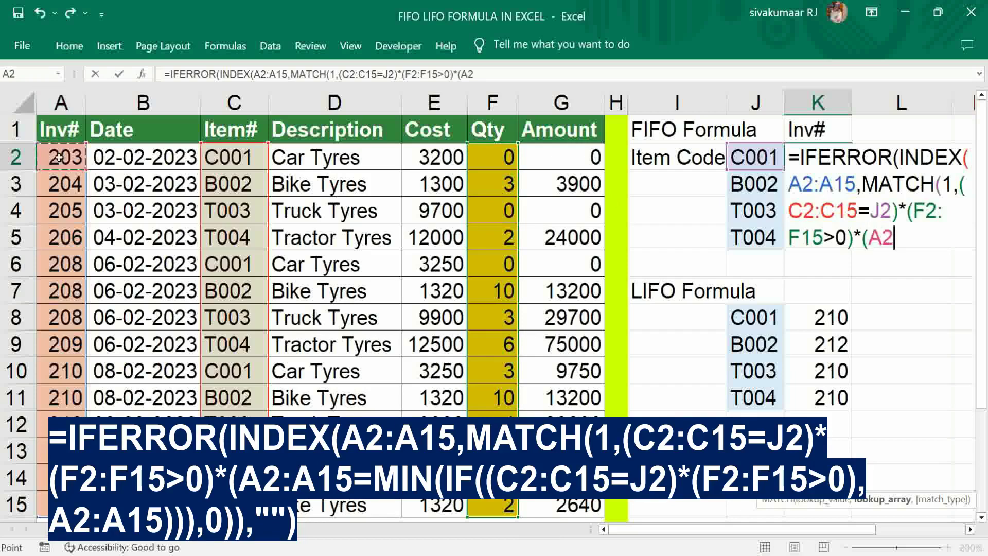
key(shift+Down)
key(ctrl+shift+Down)
text(=)
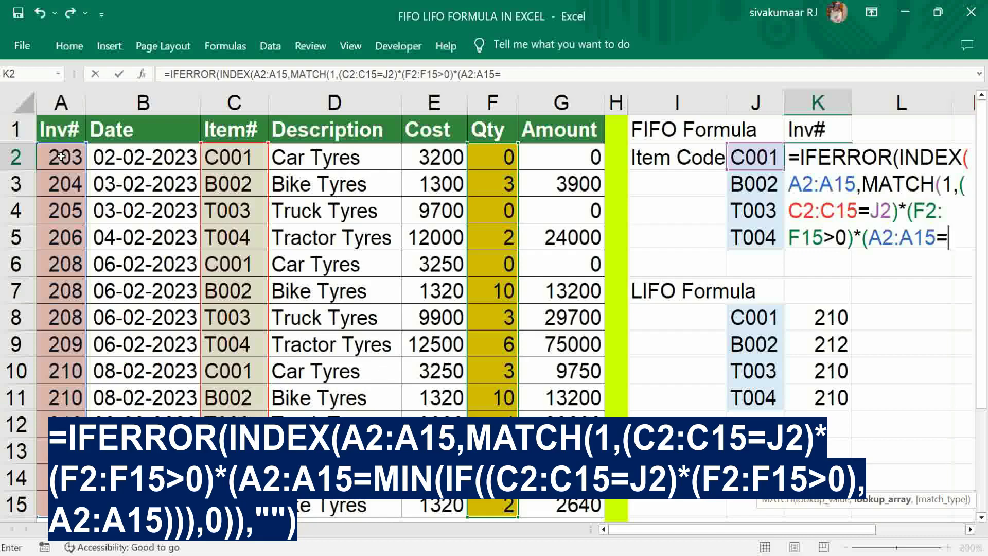
text(MIN)
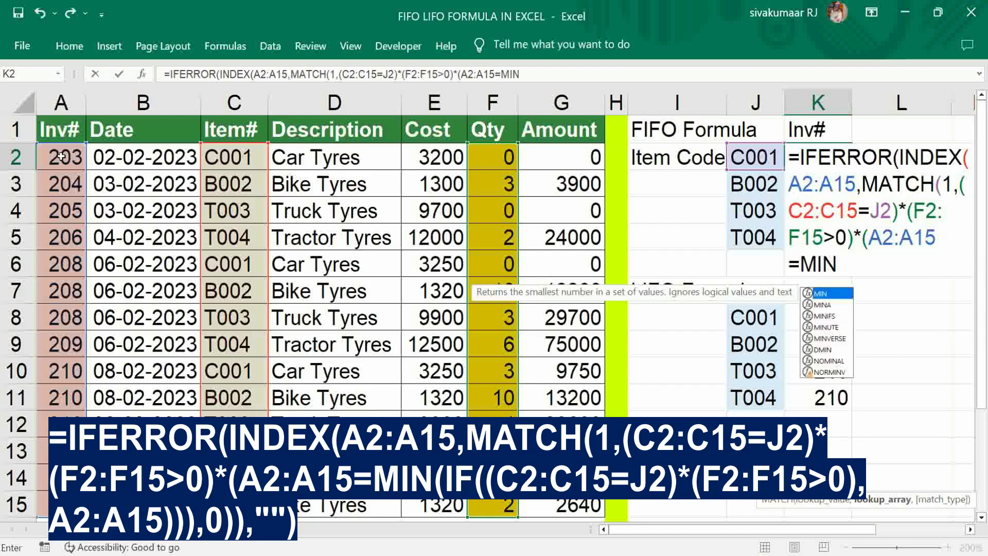
text((IF)
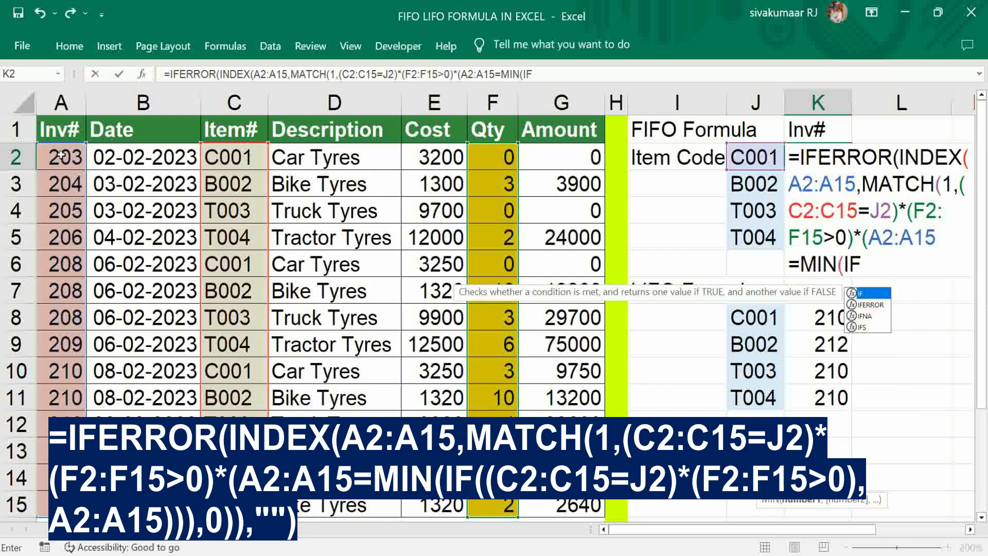
text((()
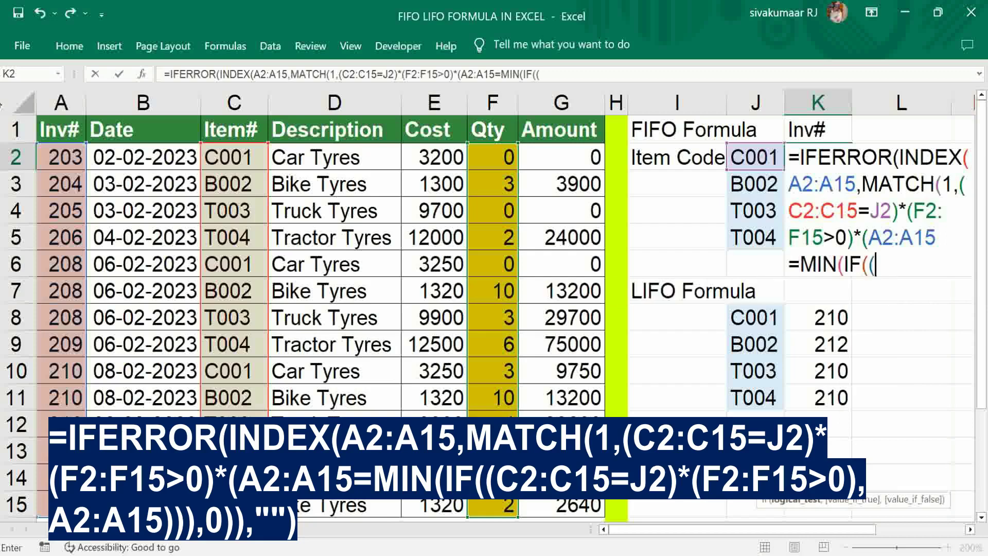
Add the condition (C2:C15=J2)*(F2:F15>0), inside the MIN(IF part
click(236, 161)
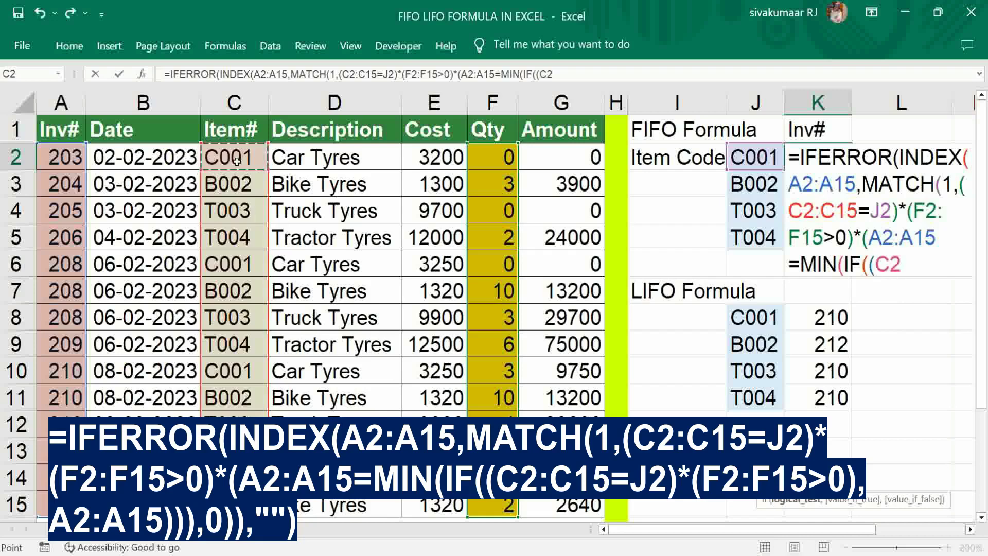
drag(237, 161, 234, 501)
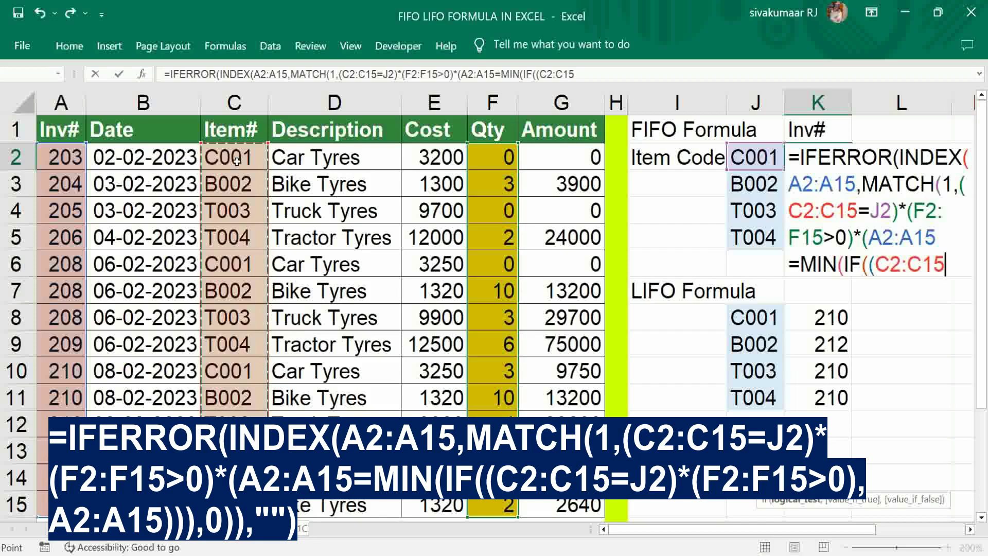
text(=)
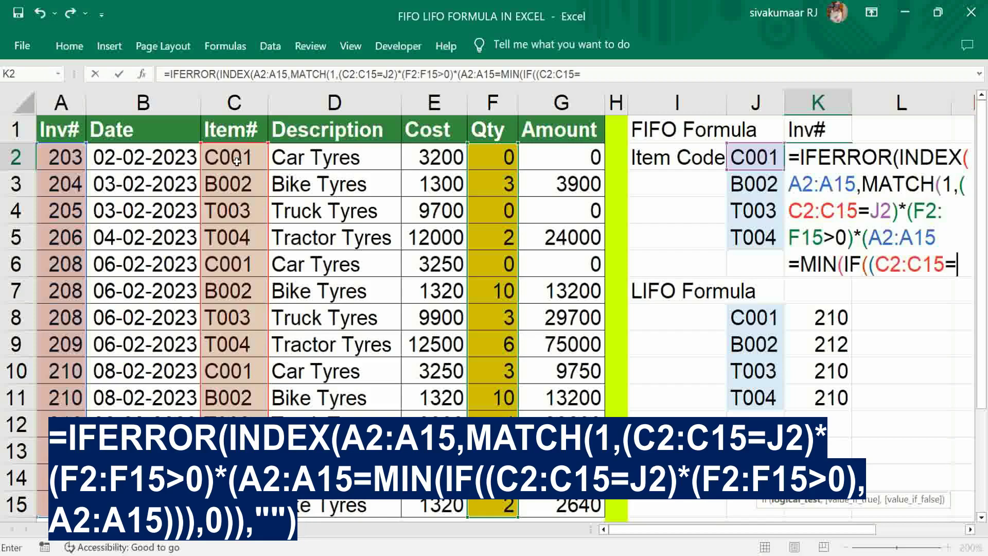
click(764, 156)
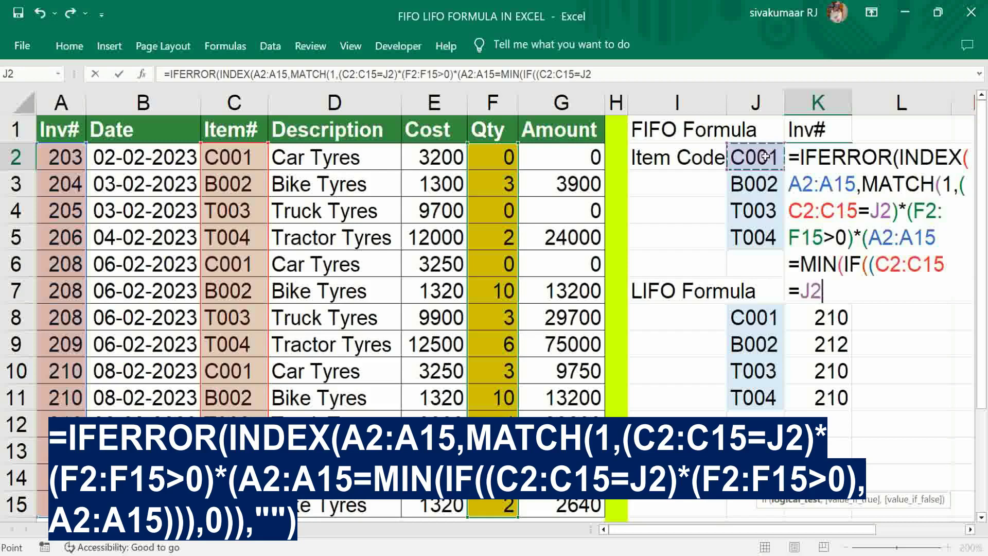
text())
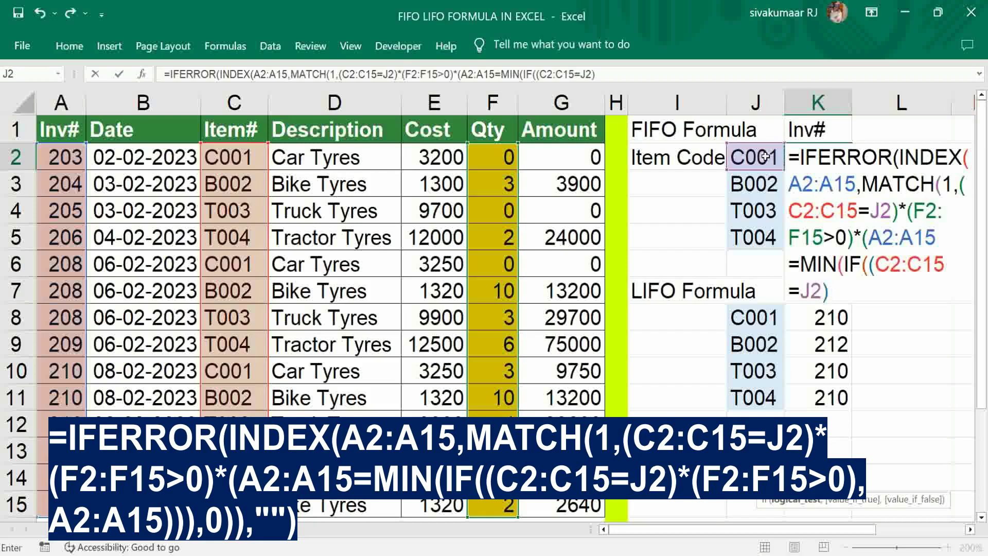
text(*()
click(499, 158)
key(shift+Down)
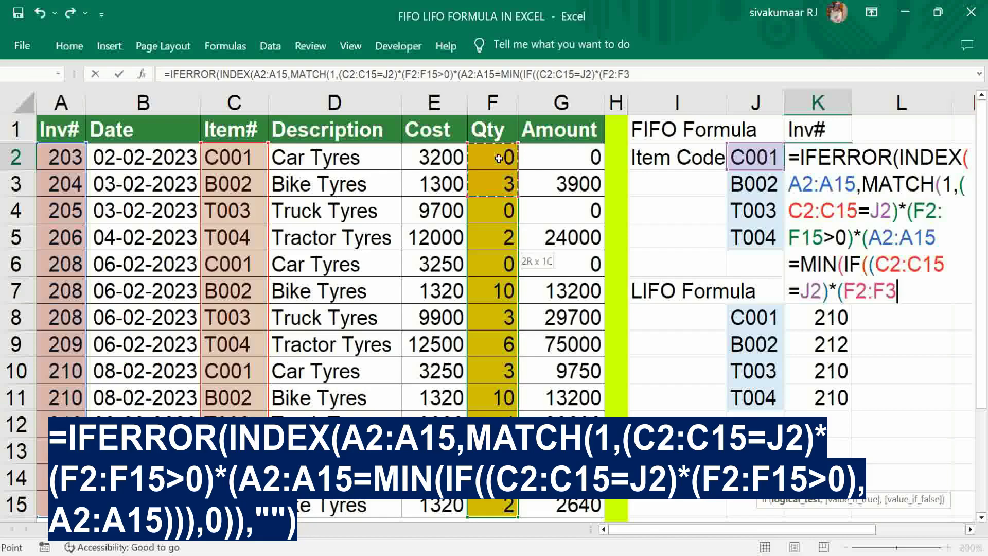
key(shift+Down)
key(shift+Down)
key(shift+Down)
key(shift+Down)
key(shift+Down)
key(shift+Down)
key(shift+Down)
key(shift+Down)
key(shift+Down)
key(shift+Down)
key(shift+Down)
key(shift+Down)
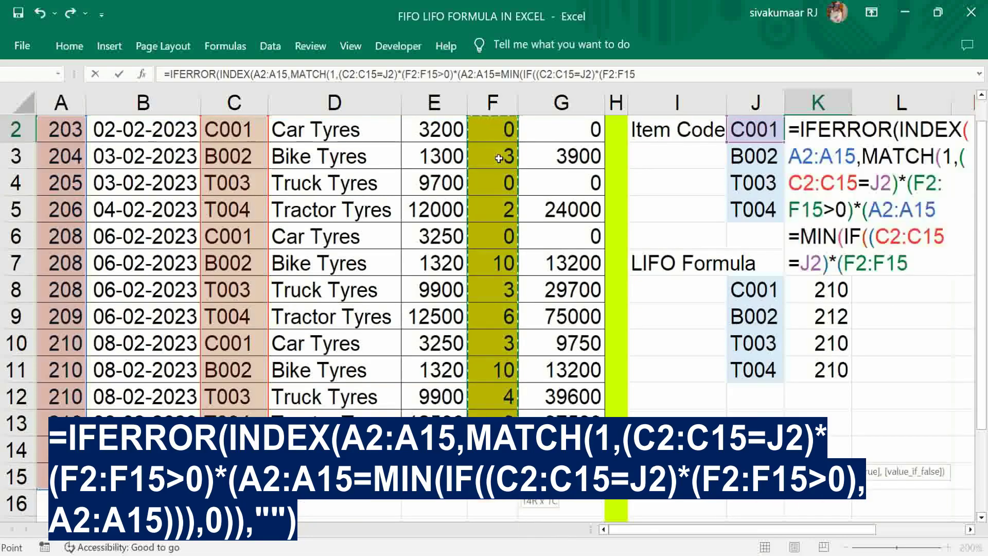
text(>0)
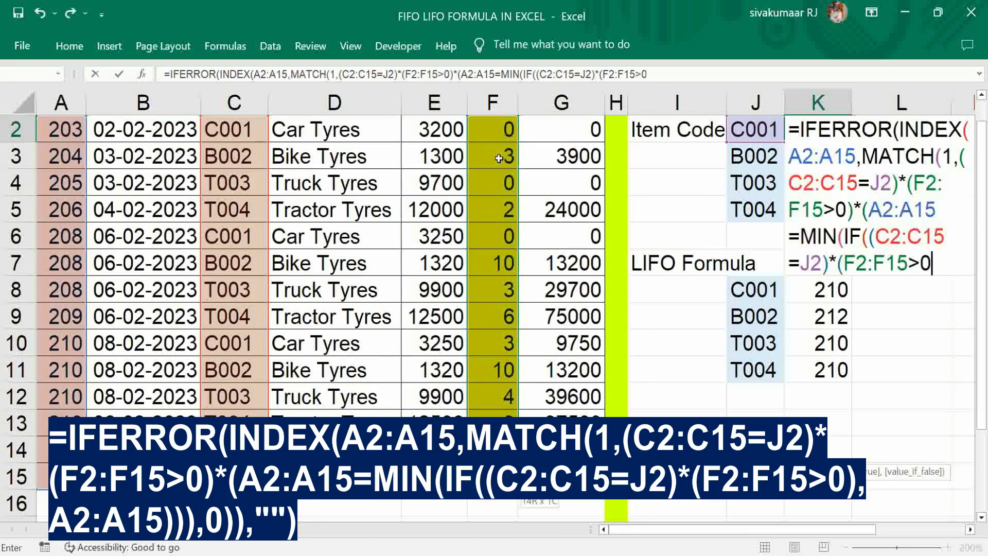
text(),)
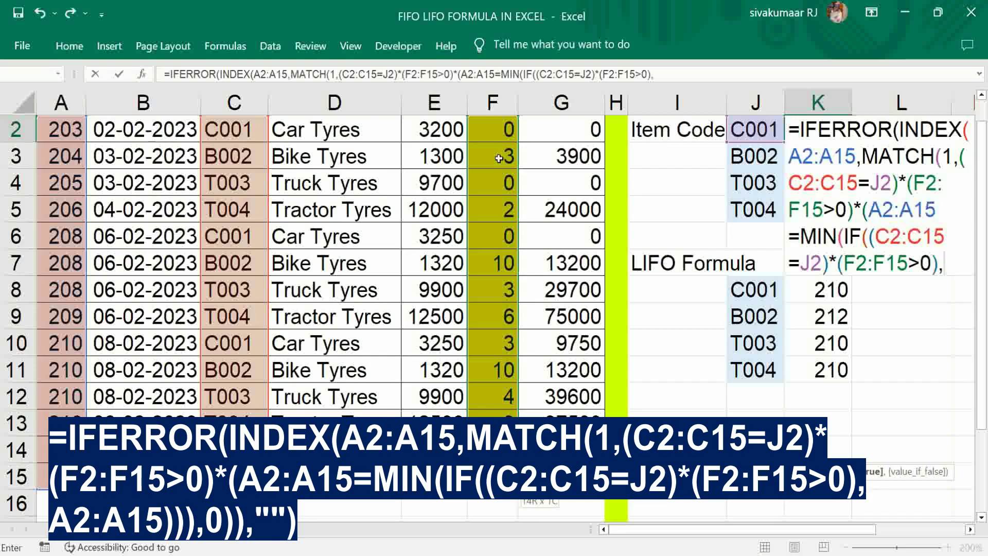
Finish K2's formula with the A2:A15 range and the closing ))),0)),"")
scroll(62, 156, up, 1)
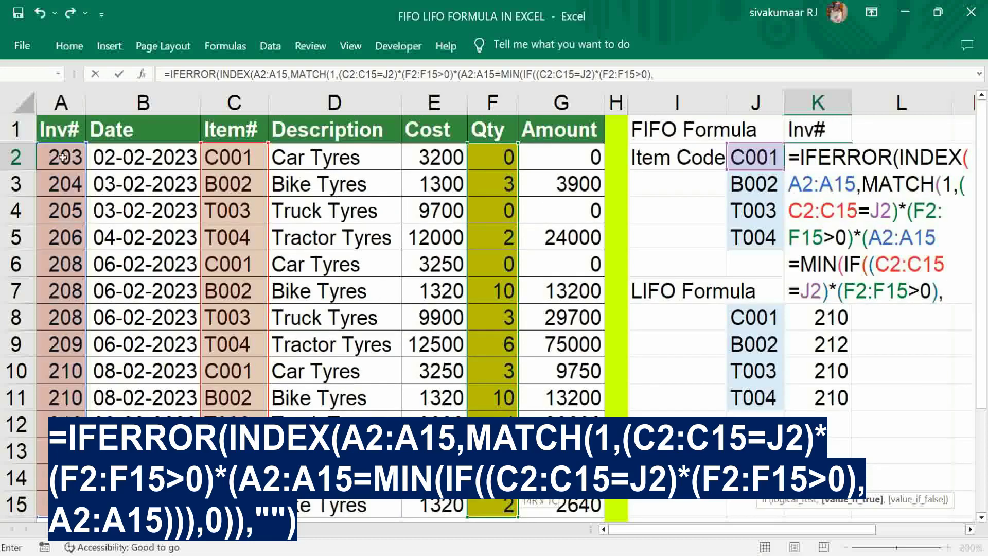
click(62, 156)
key(ctrl+shift+Down)
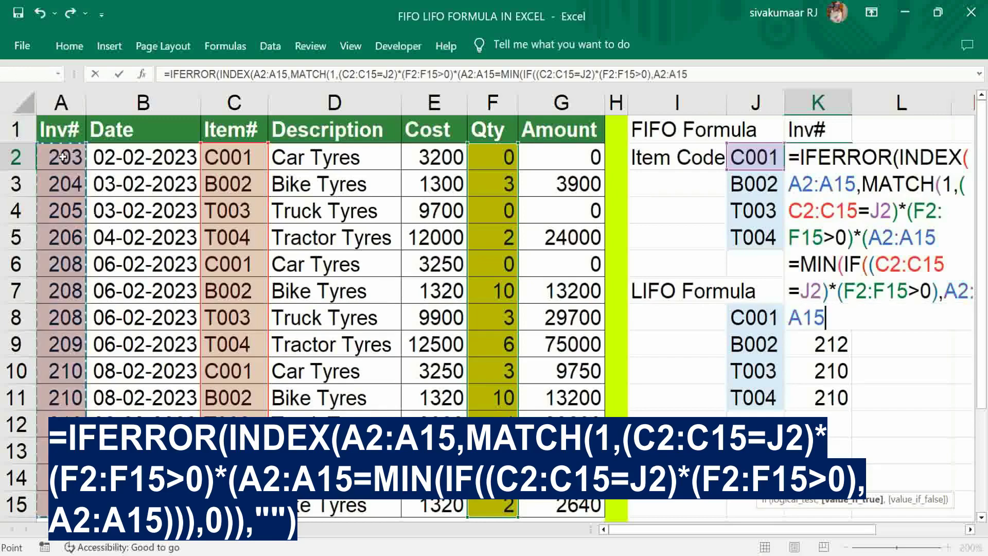
text()))
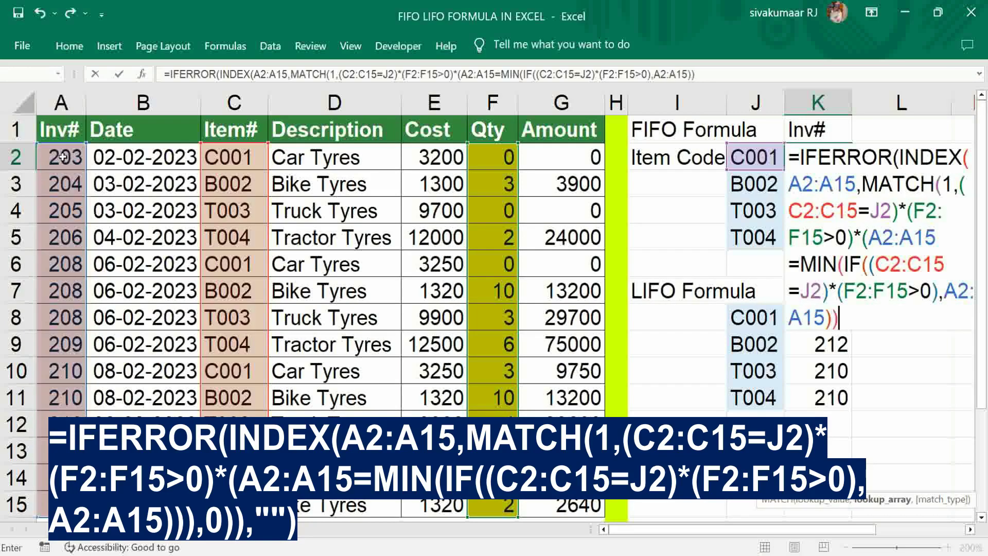
text(),)
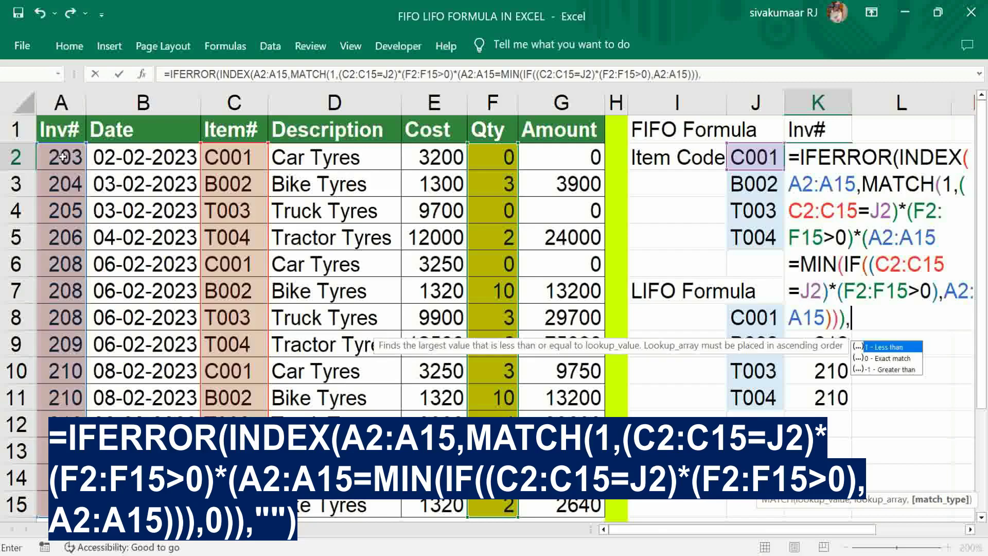
text(0)))
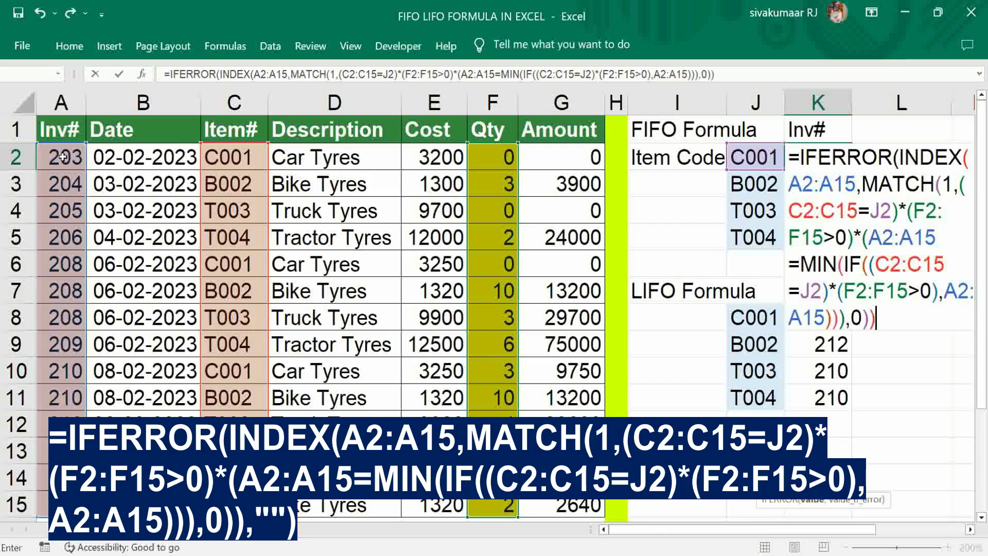
text(,)
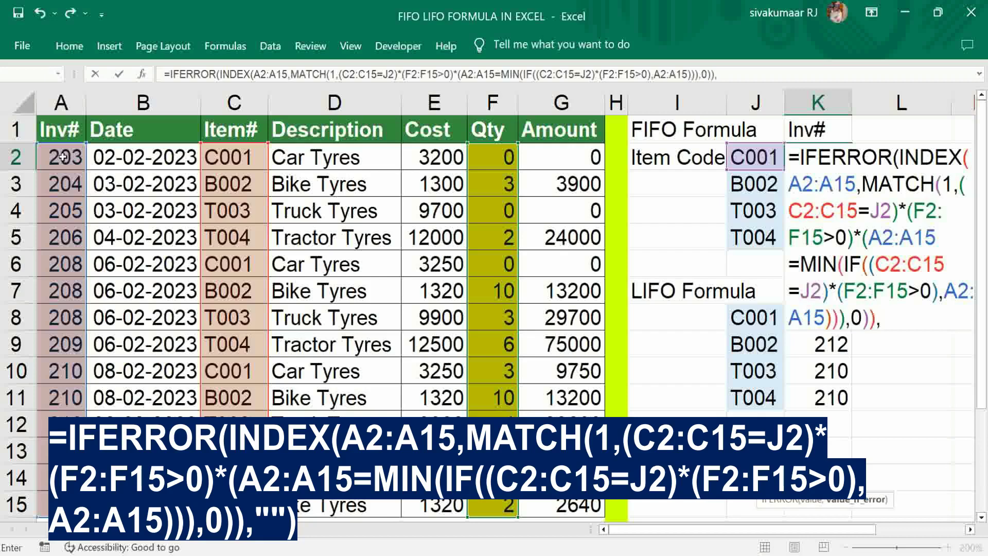
text("")
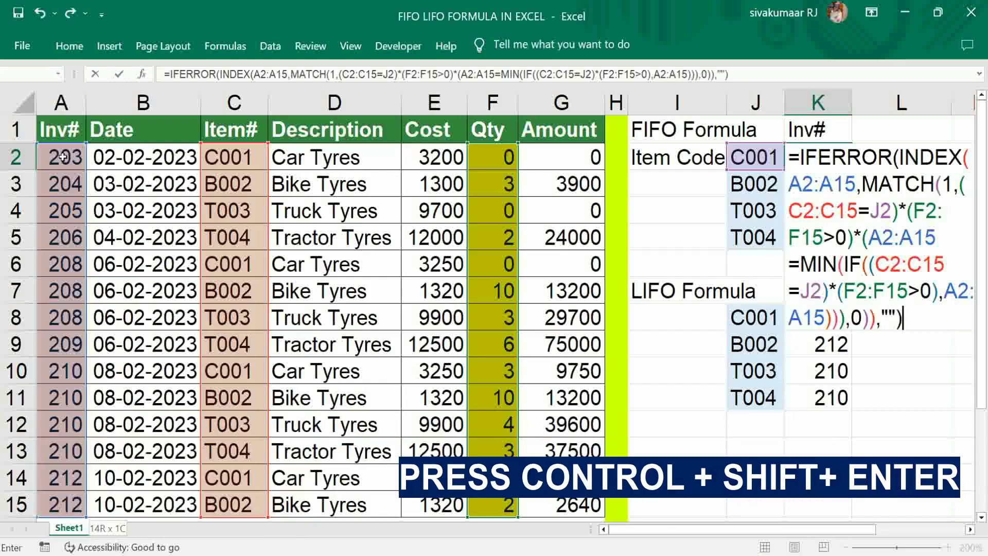
text())
Enter K2 as an array formula and copy it to K3:K5, giving 210, 204, 208 and 206
key(ctrl+shift+Return)
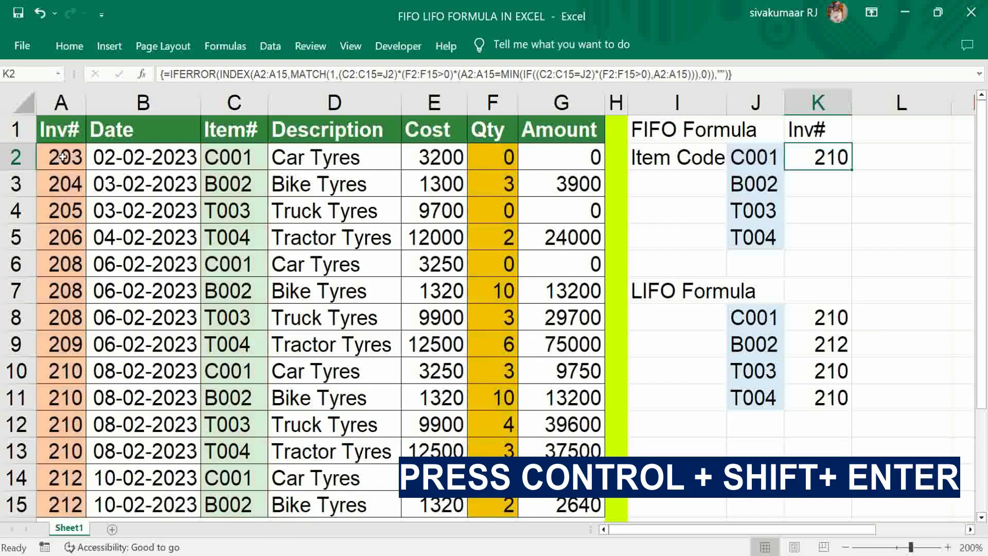
key(ctrl+c)
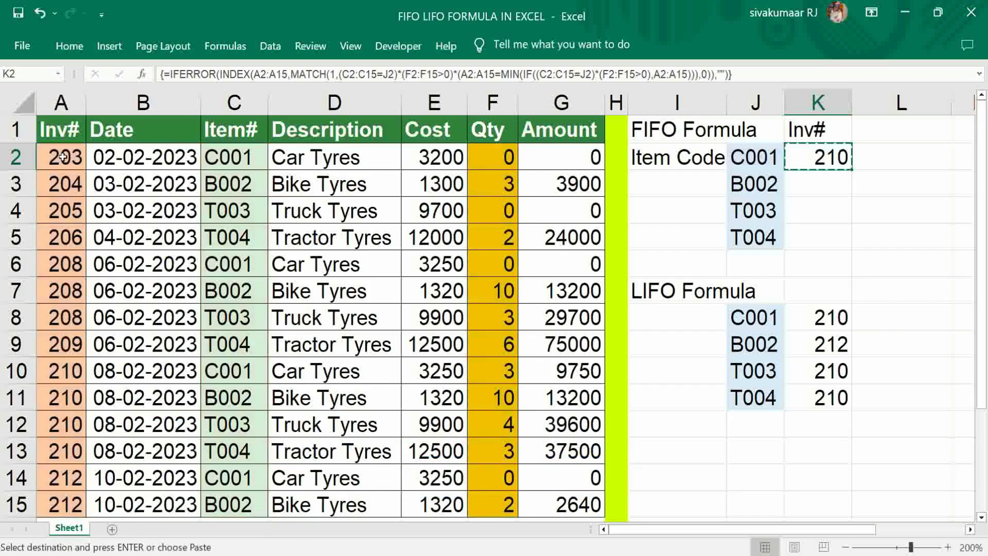
key(Down)
key(shift+Down)
key(shift+Down)
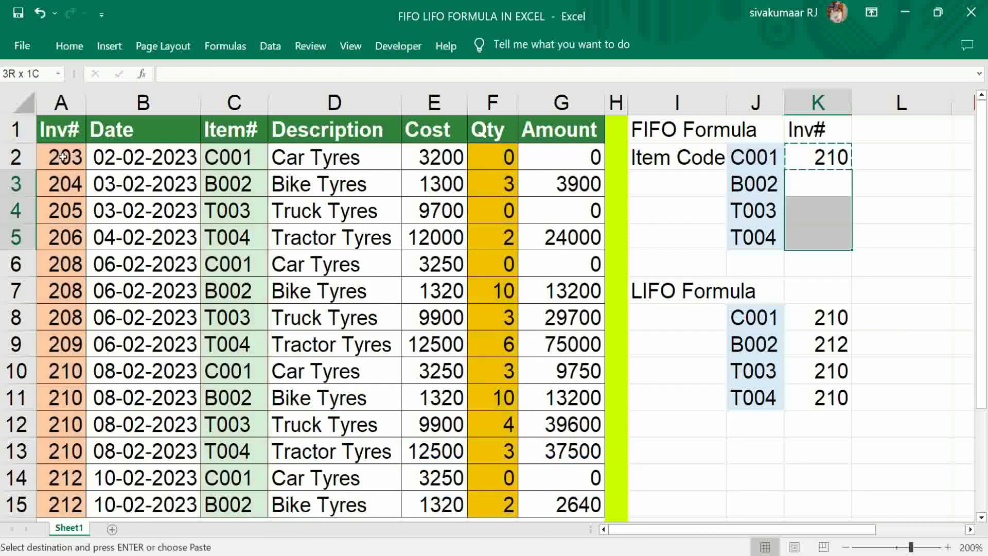
key(Return)
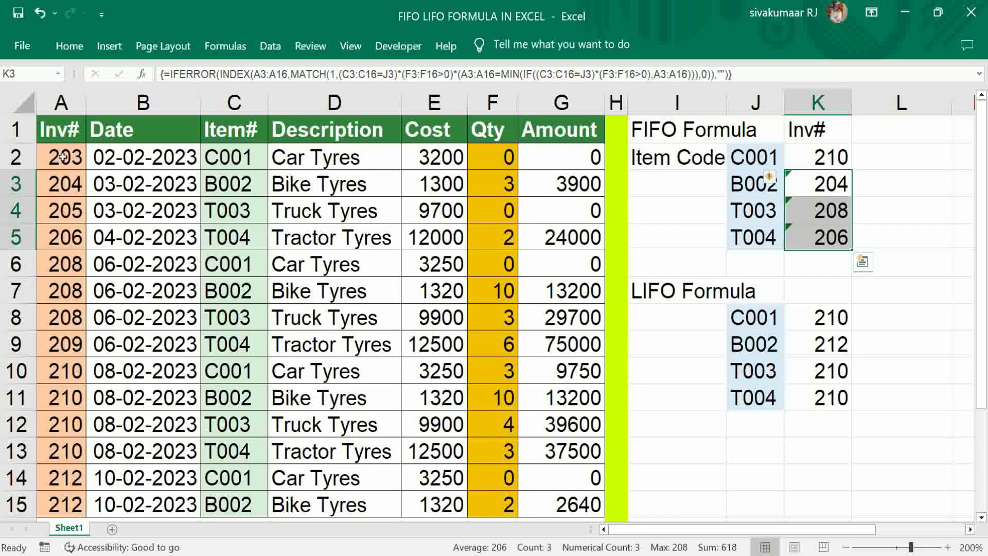
key(Down)
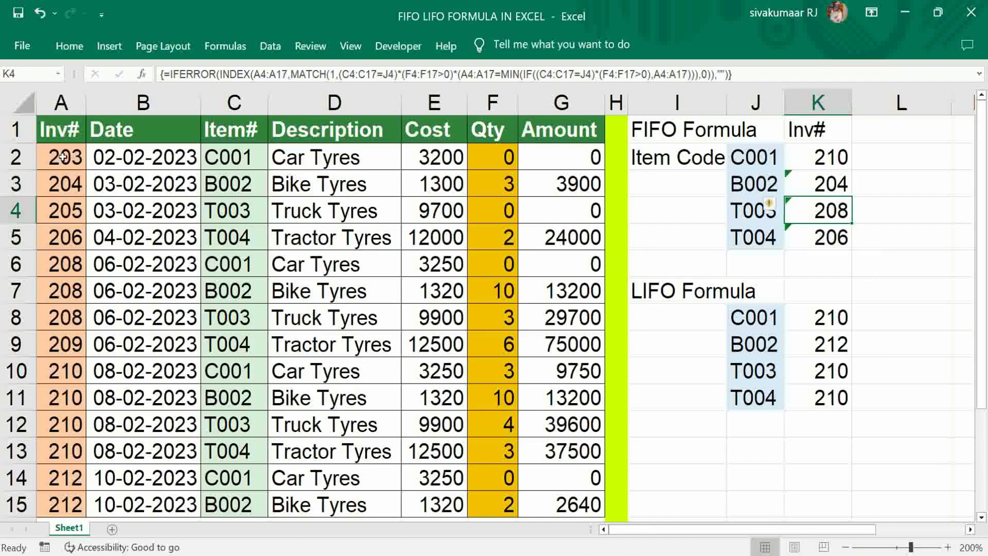
key(Down)
key(Up)
key(Up)
key(Up)
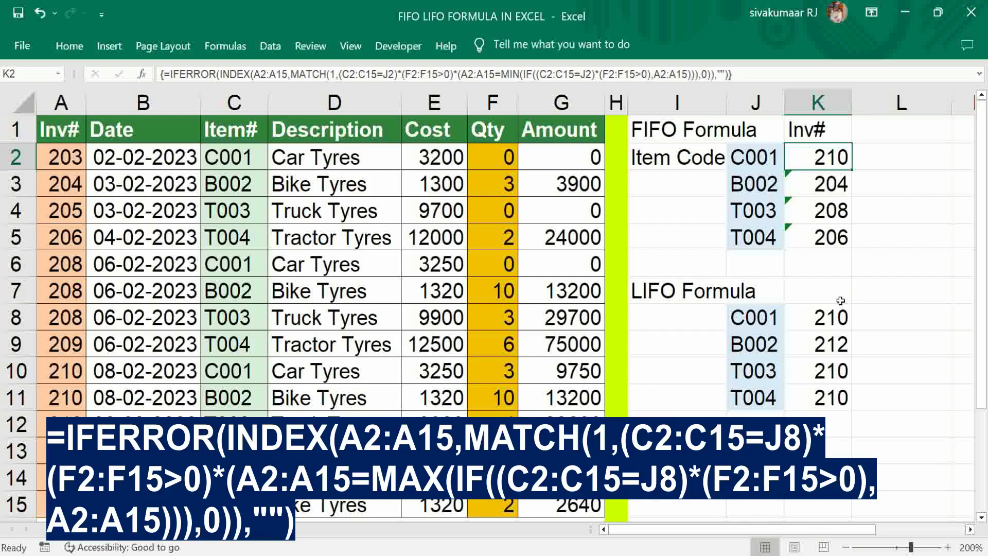
Edit the K8 LIFO formula with the cursor at its MIN part
double_click(836, 315)
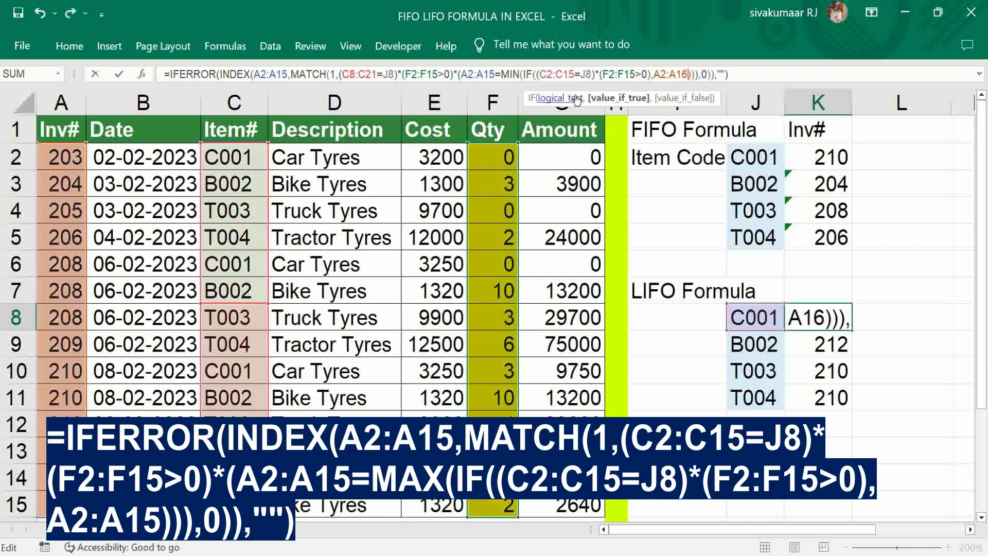
click(520, 74)
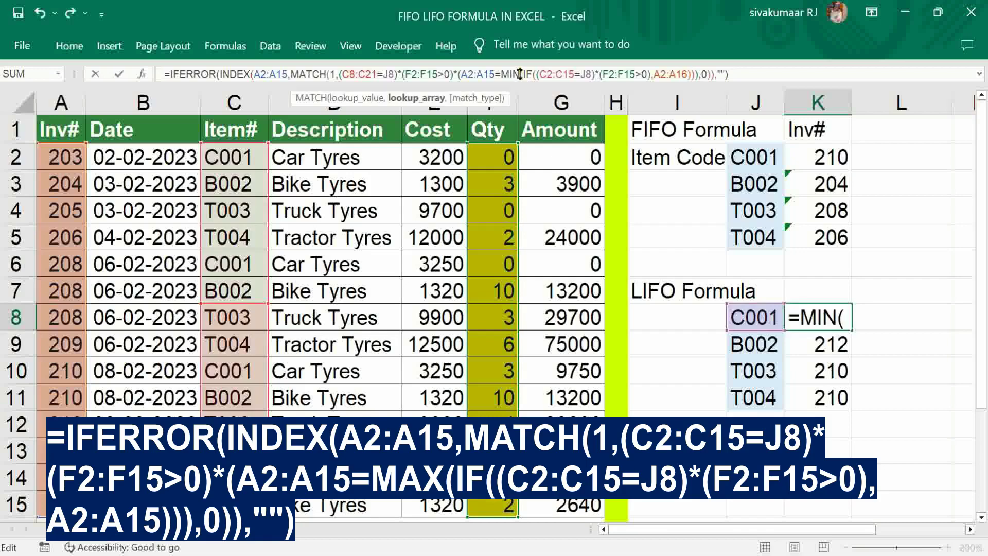